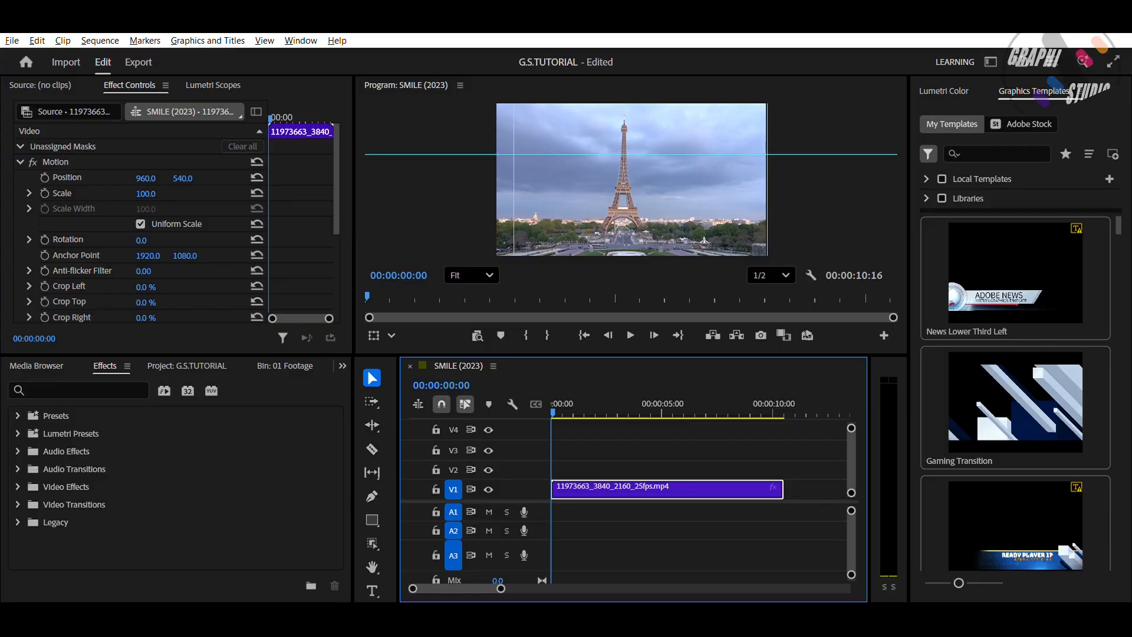
Preview the opening seconds of the Eiffel Tower clip and return the playhead to the sequence start
left_click(629, 323)
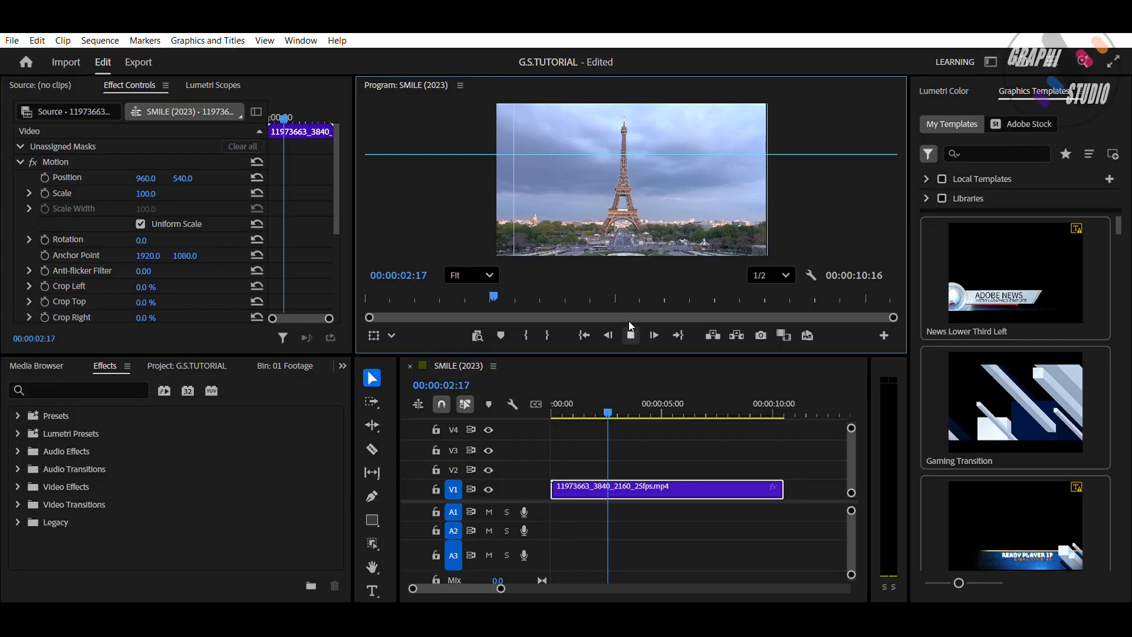
left_click(628, 322)
left_click_drag(610, 390, 494, 405)
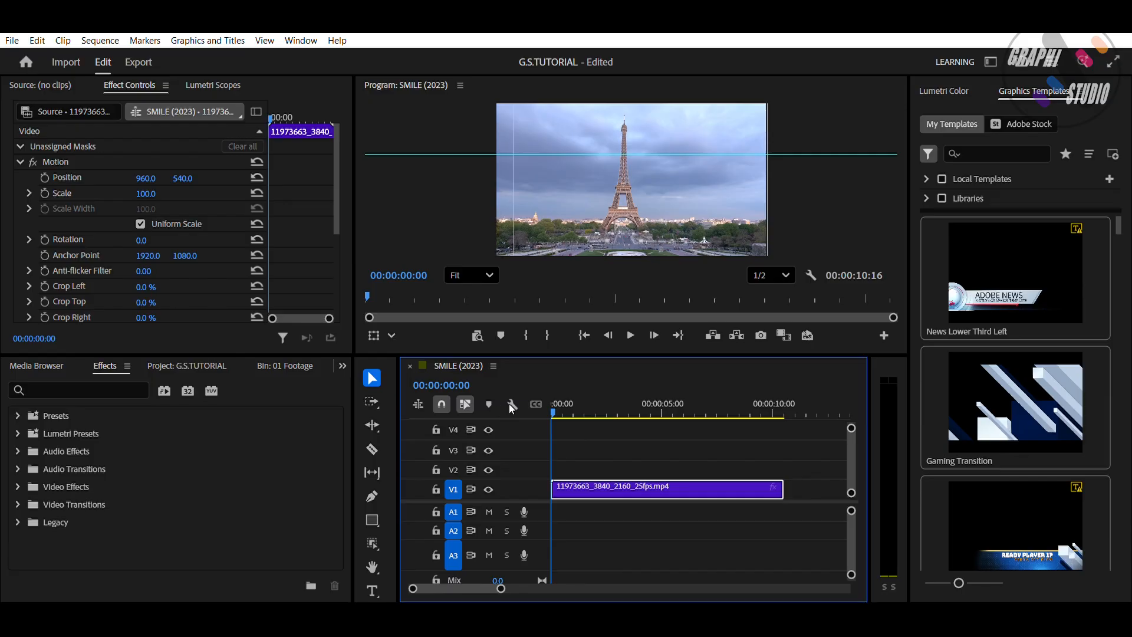
Export the sequence's first frame four times as 8-bit PNG stills, importing each one into the project
left_click(760, 334)
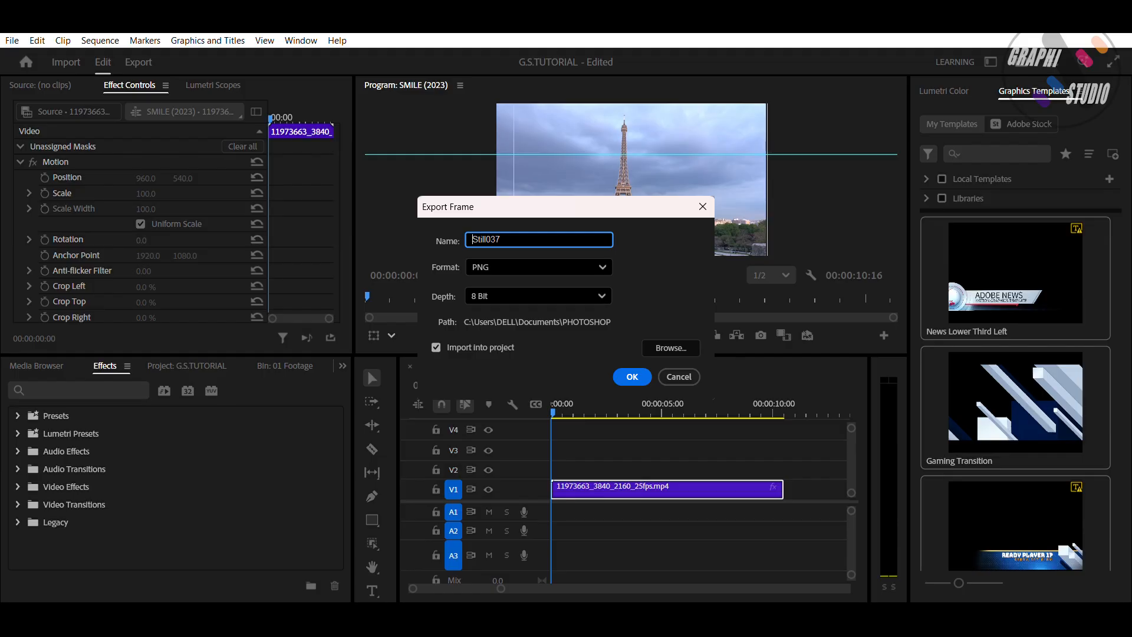
left_click(635, 379)
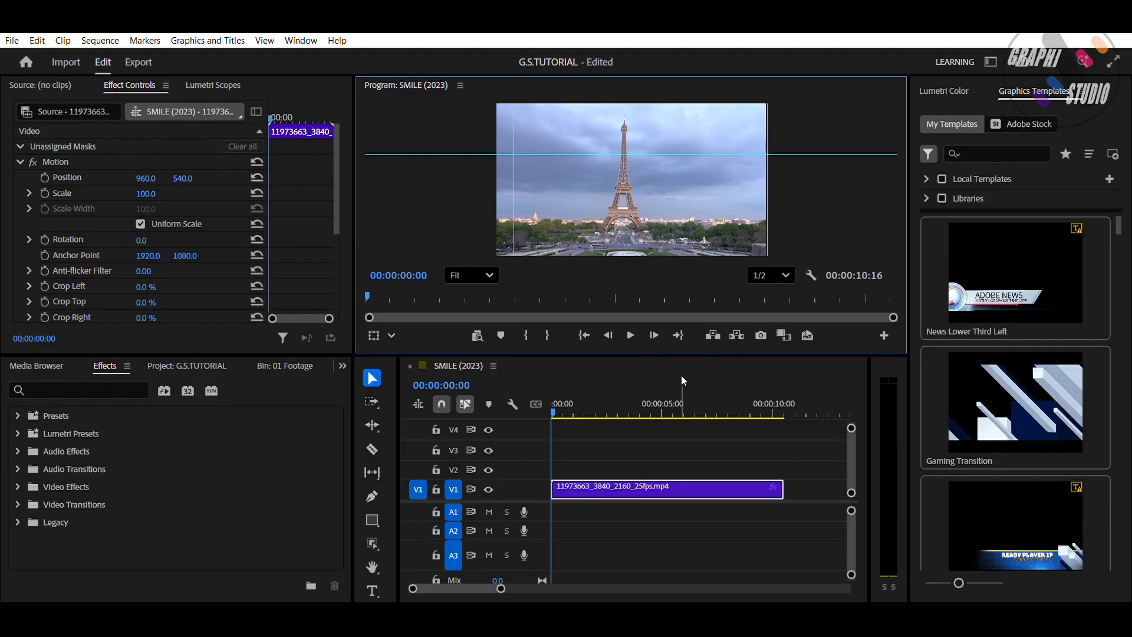
left_click(760, 335)
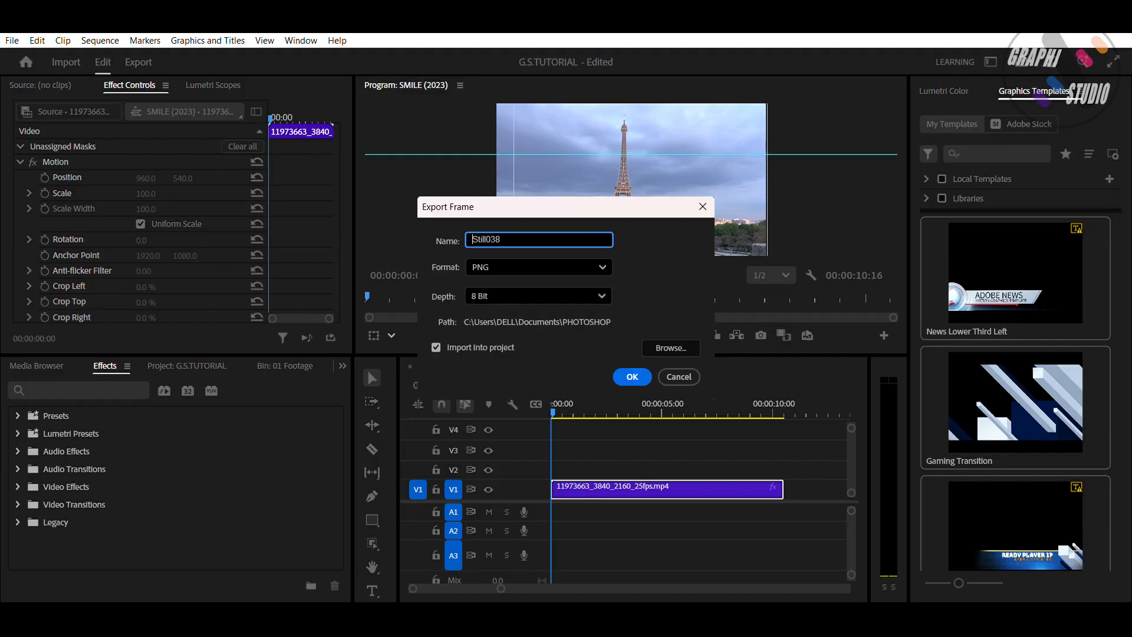
key("Return")
left_click(761, 334)
left_click(667, 374)
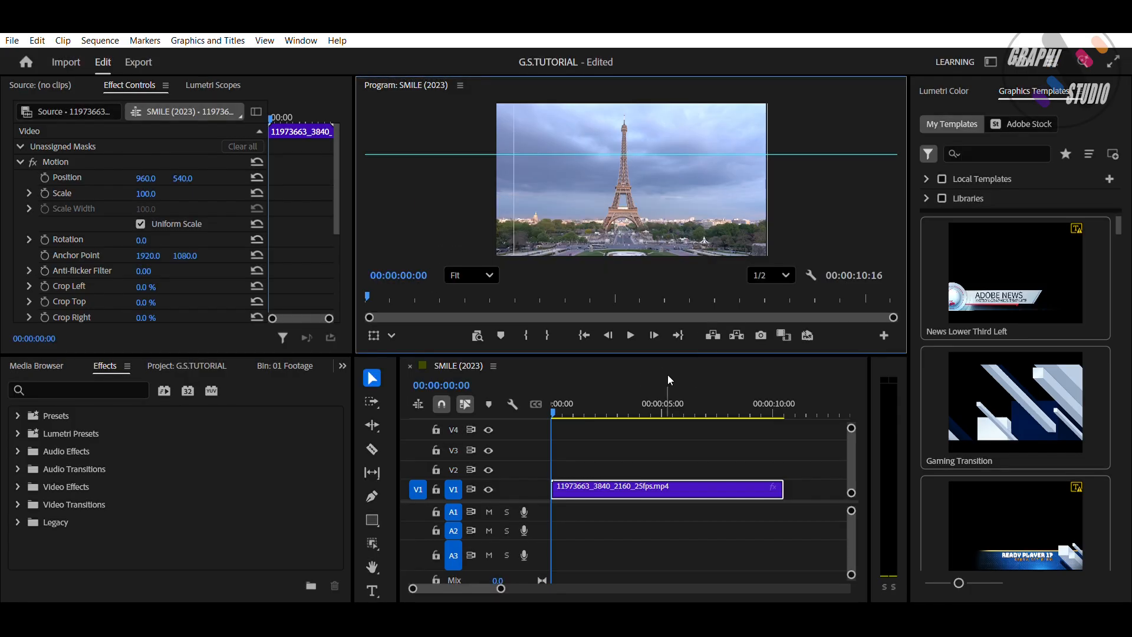
left_click(760, 335)
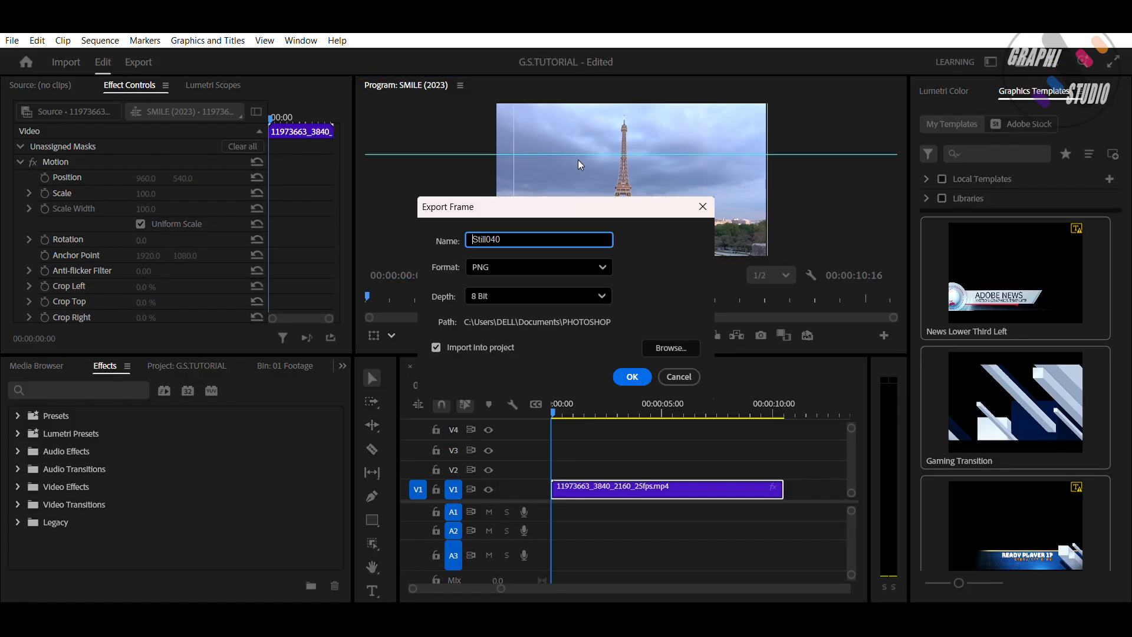
left_click(632, 377)
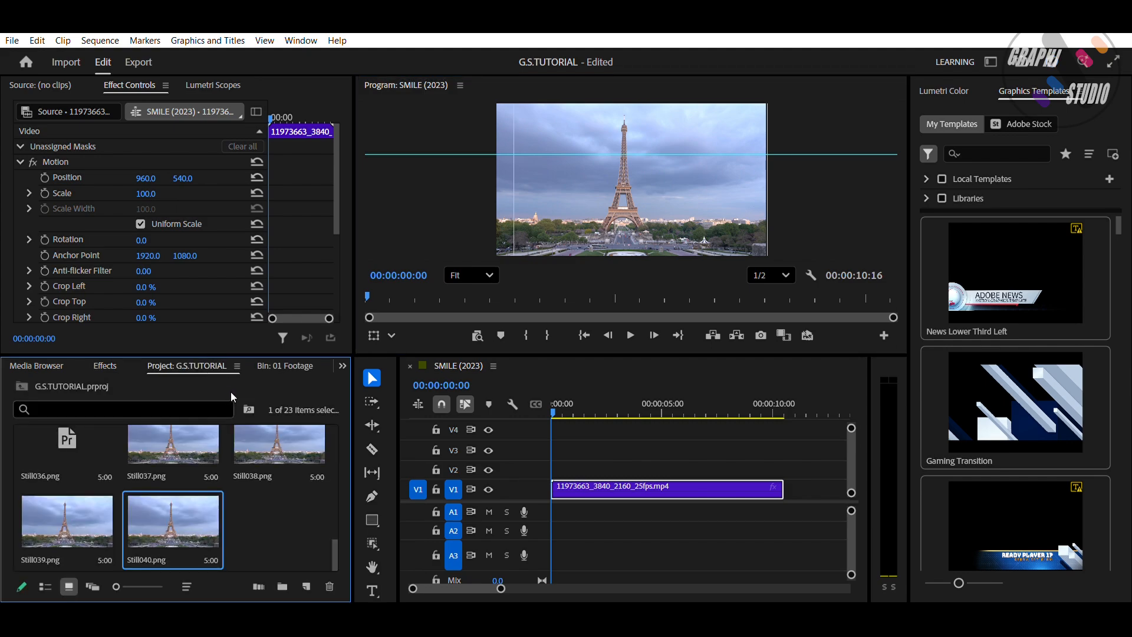
Place Still037.png on track V2 at the sequence start, above the video clip, and open it in Photoshop
left_click_drag(175, 434, 540, 449)
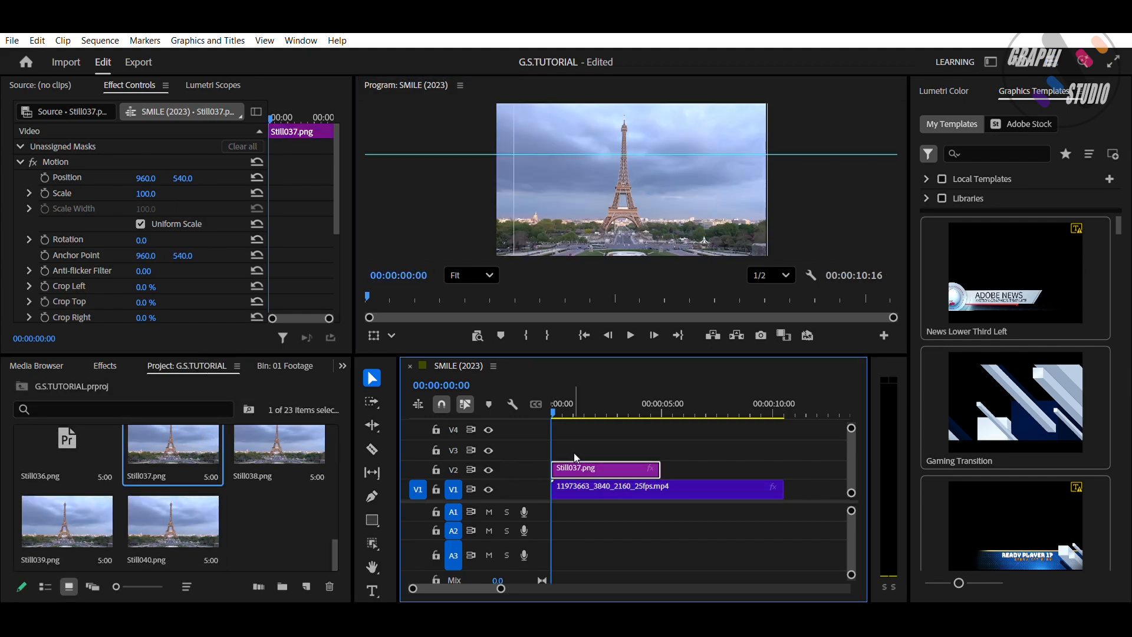
right_click(575, 469)
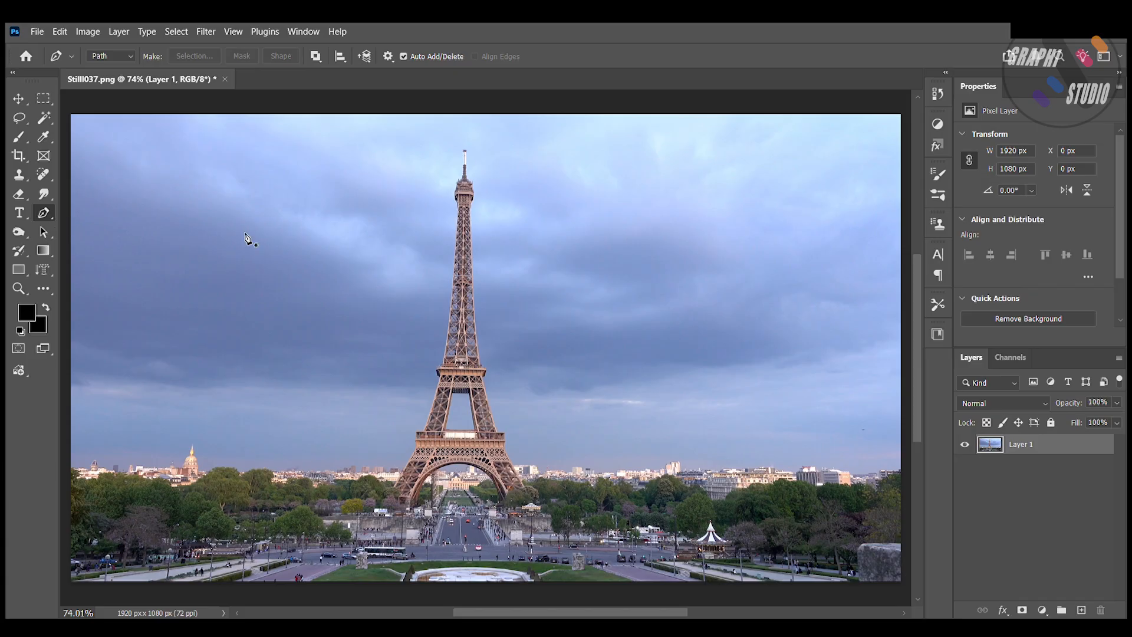
Outline the whole Eiffel Tower with a closed Pen path just outside its edges and convert the path to a selection
left_click(468, 145)
left_click(456, 145)
left_click(458, 167)
left_click(453, 181)
left_click(453, 202)
left_click(449, 220)
left_click(452, 244)
left_click(441, 313)
left_click(438, 336)
left_click(433, 353)
left_click(429, 373)
left_click(418, 418)
left_click(408, 426)
left_click(403, 448)
left_click(395, 472)
left_click(396, 481)
left_click(402, 503)
left_click(411, 507)
left_click(427, 475)
left_click(439, 467)
left_click(450, 462)
left_click(468, 460)
left_click(487, 477)
left_click(497, 492)
left_click(506, 500)
left_click(514, 487)
left_click(525, 487)
left_click(509, 448)
left_click(509, 424)
left_click(497, 422)
left_click(489, 386)
left_click(494, 365)
left_click(483, 356)
left_click(476, 250)
left_click(480, 195)
left_click(472, 175)
left_click(466, 145)
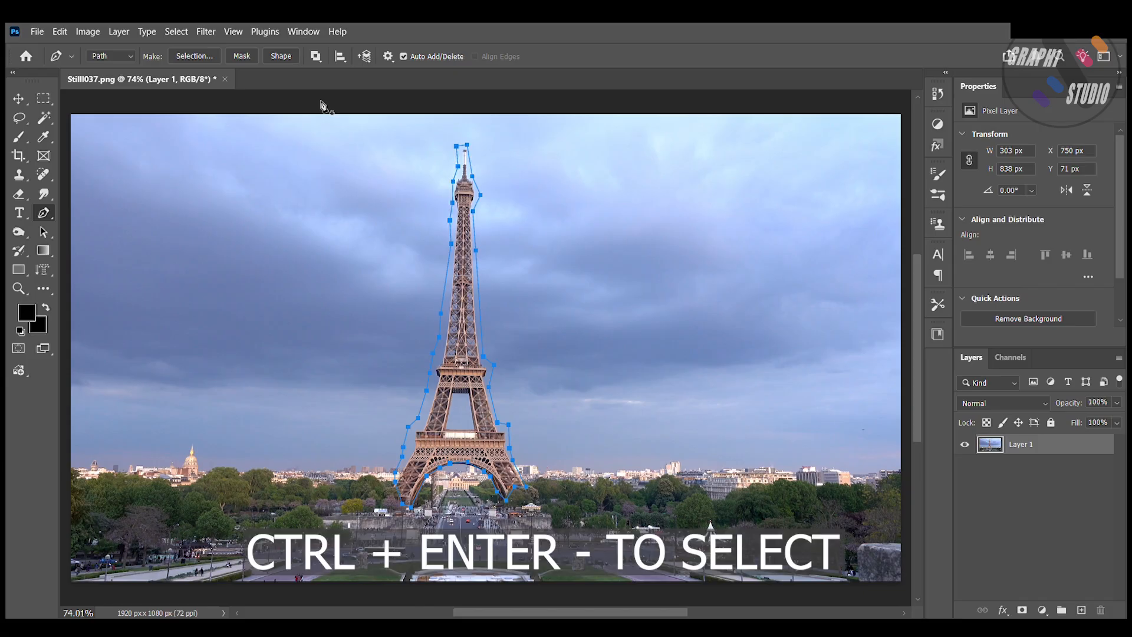
key("ctrl+Return")
Remove the selected tower with a Content-Aware fill at 100% opacity, then clear the selection and save the image
key("i")
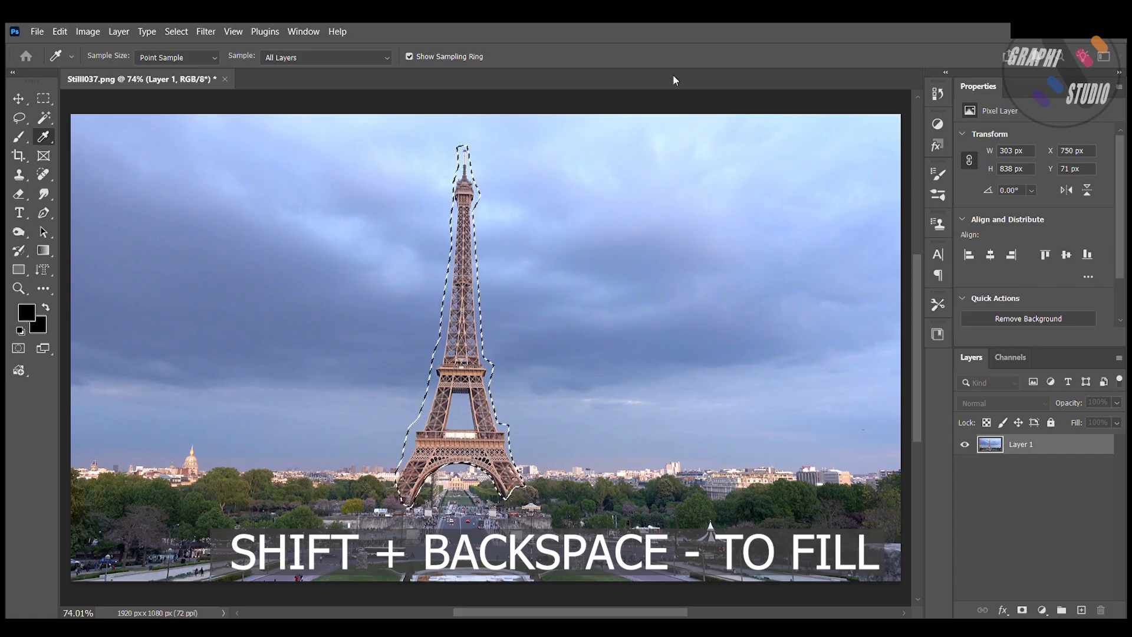
key("shift+BackSpace")
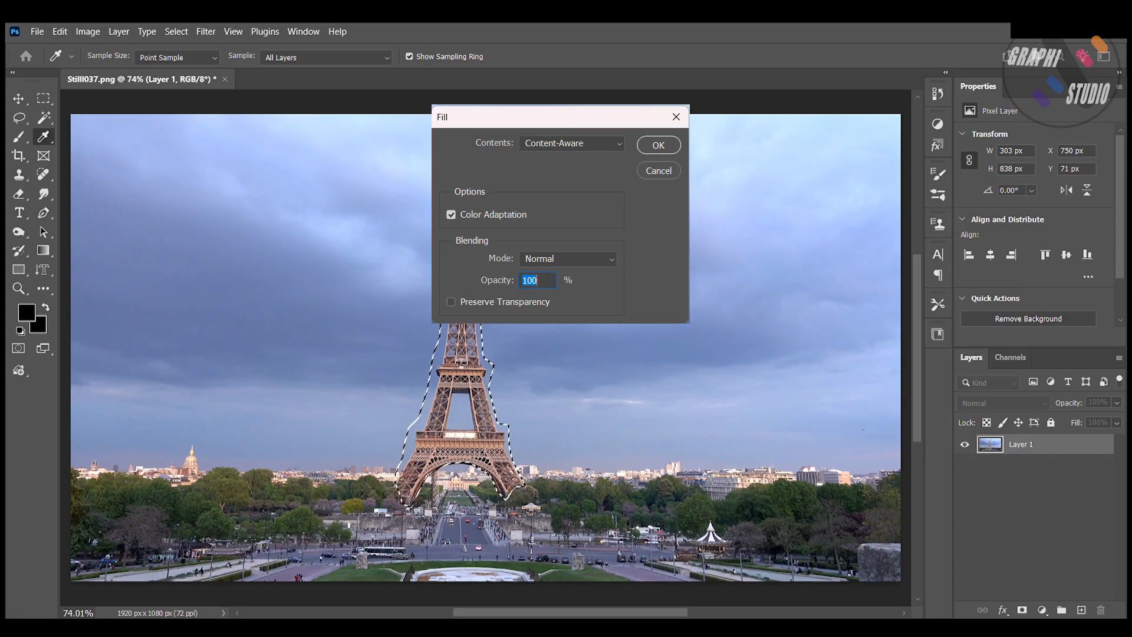
left_click(658, 145)
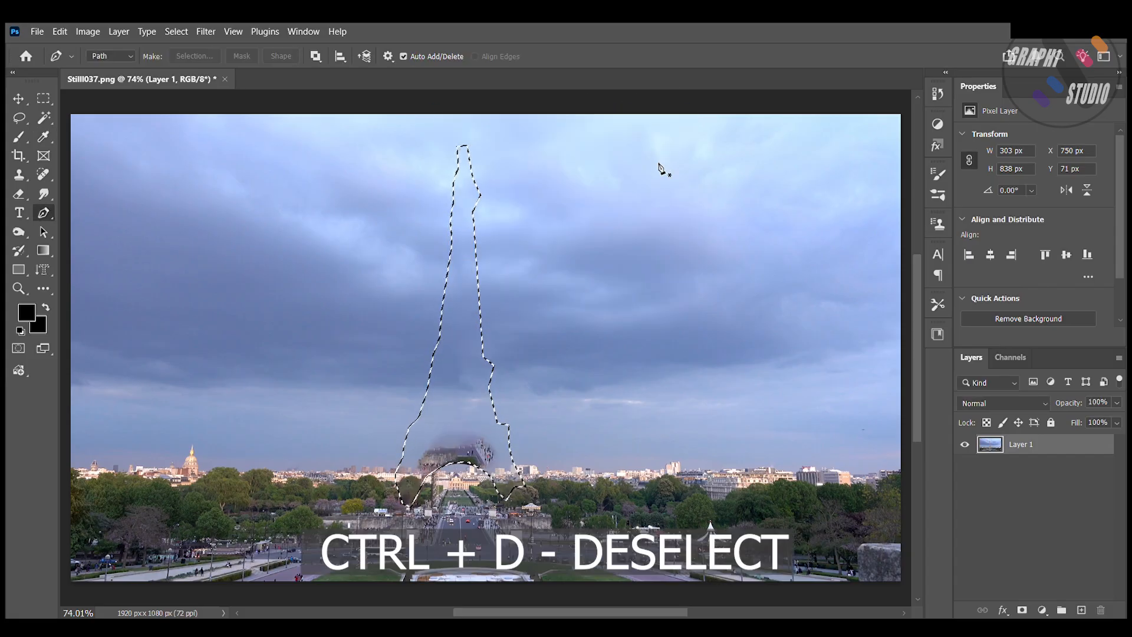
key("ctrl+d")
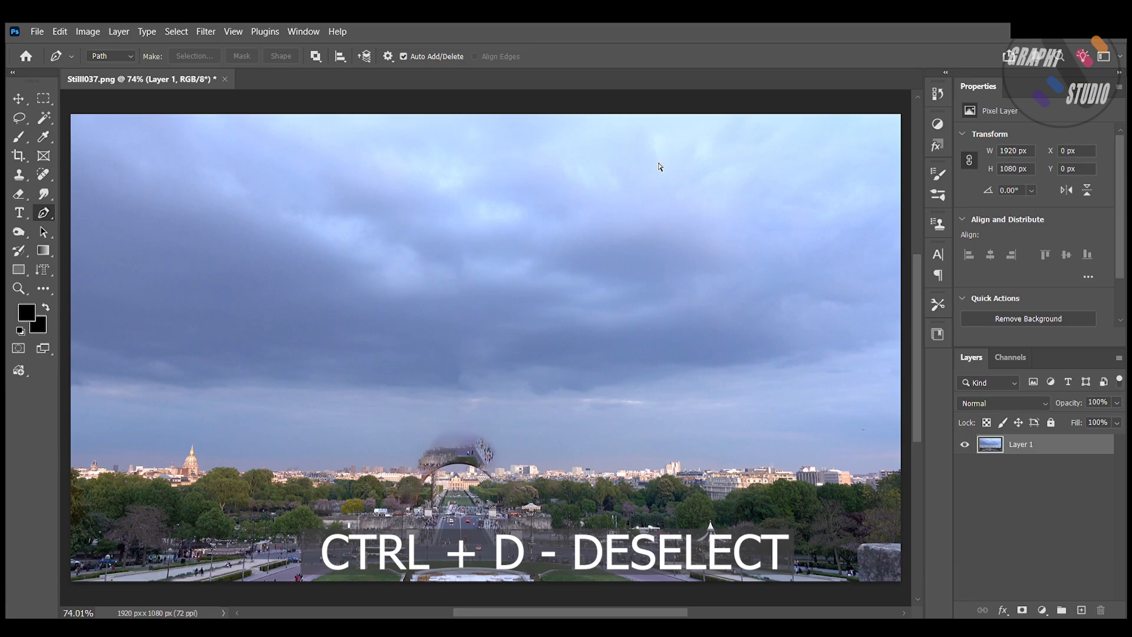
key("ctrl+s")
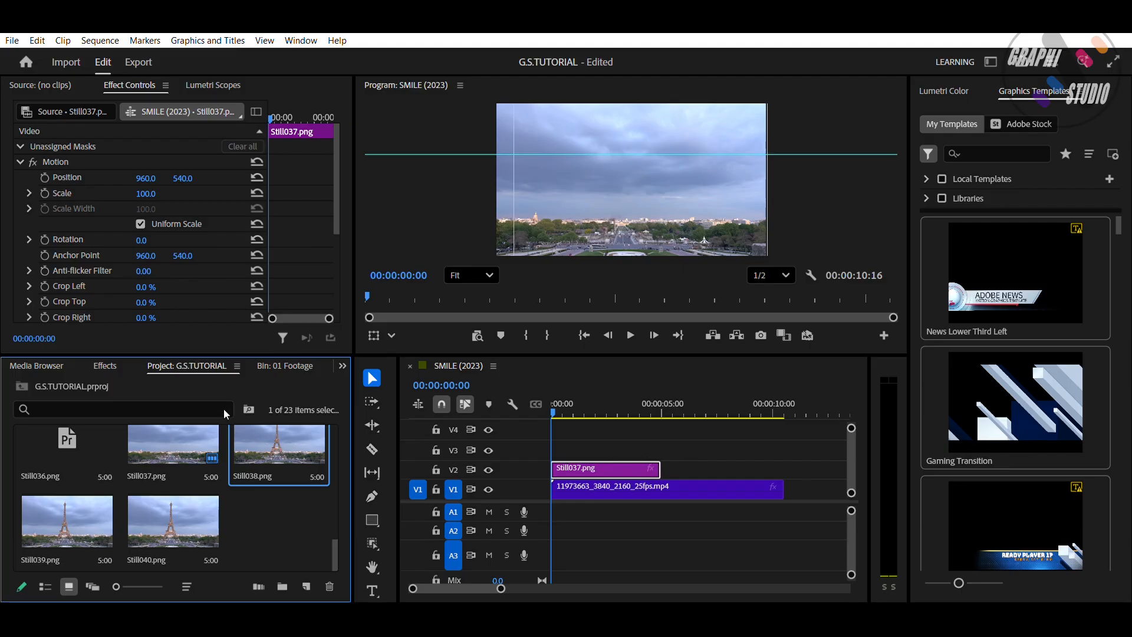
Back in Premiere Pro, place Still038.png on track V3 about one second in and open it in Photoshop
mouse_move(573, 432)
left_mouse_down()
mouse_move(560, 449)
mouse_move(572, 449)
left_mouse_up()
left_click_drag(556, 390, 582, 398)
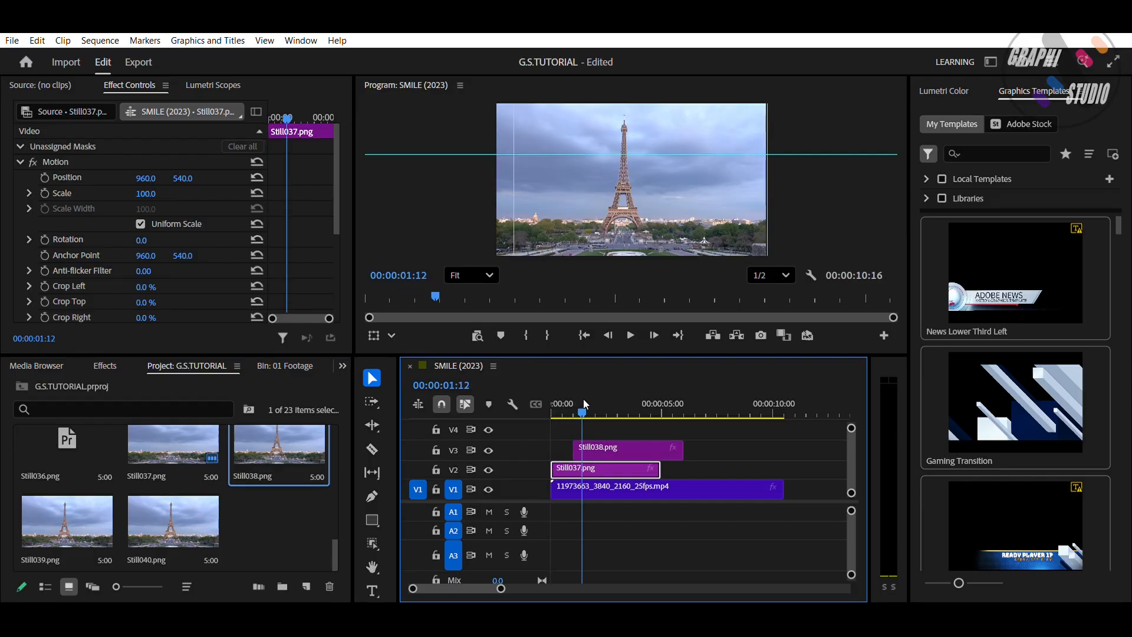
right_click(609, 440)
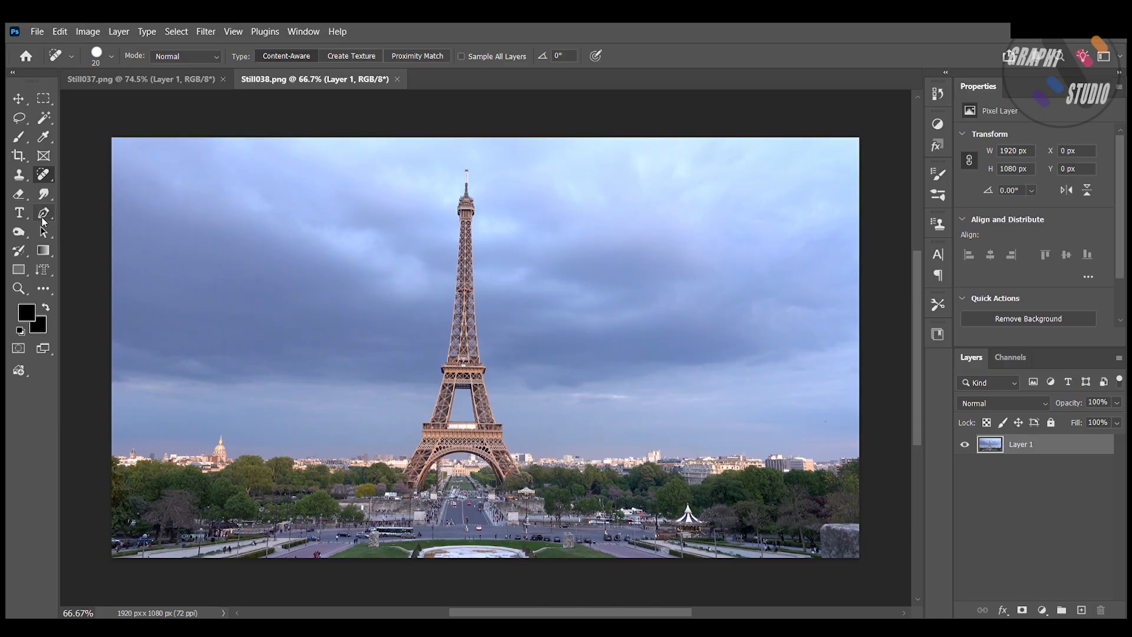
Start a Pen path at the lower platform's upper-left corner and trace the tower's left outer edge down to the trees
left_click(43, 215)
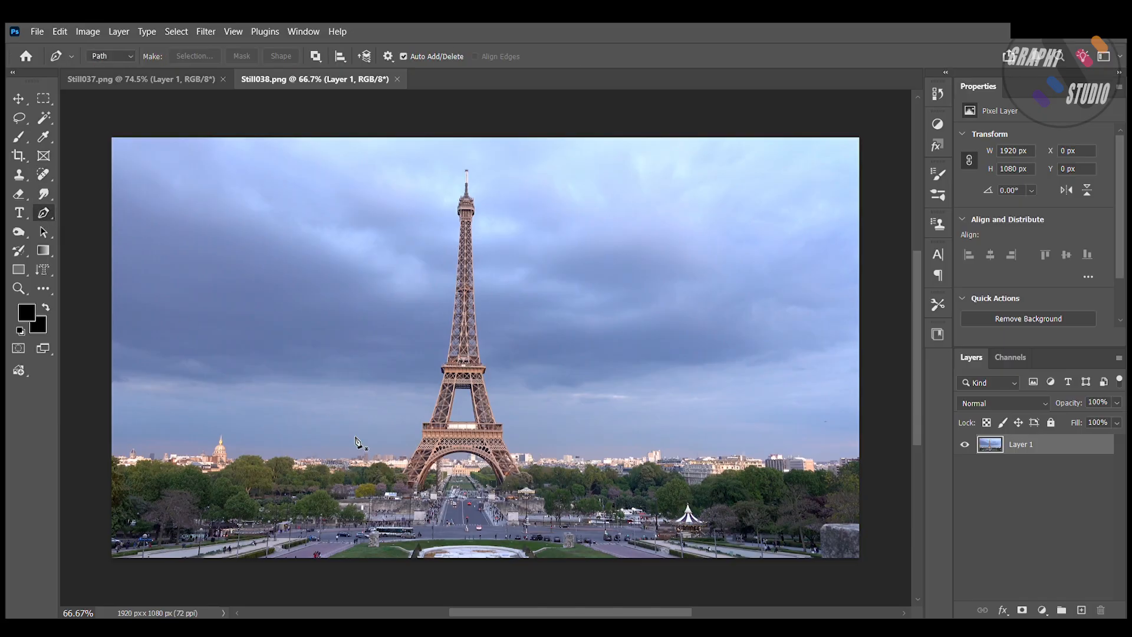
key("ctrl+plus")
key("ctrl+plus")
key("ctrl+plus")
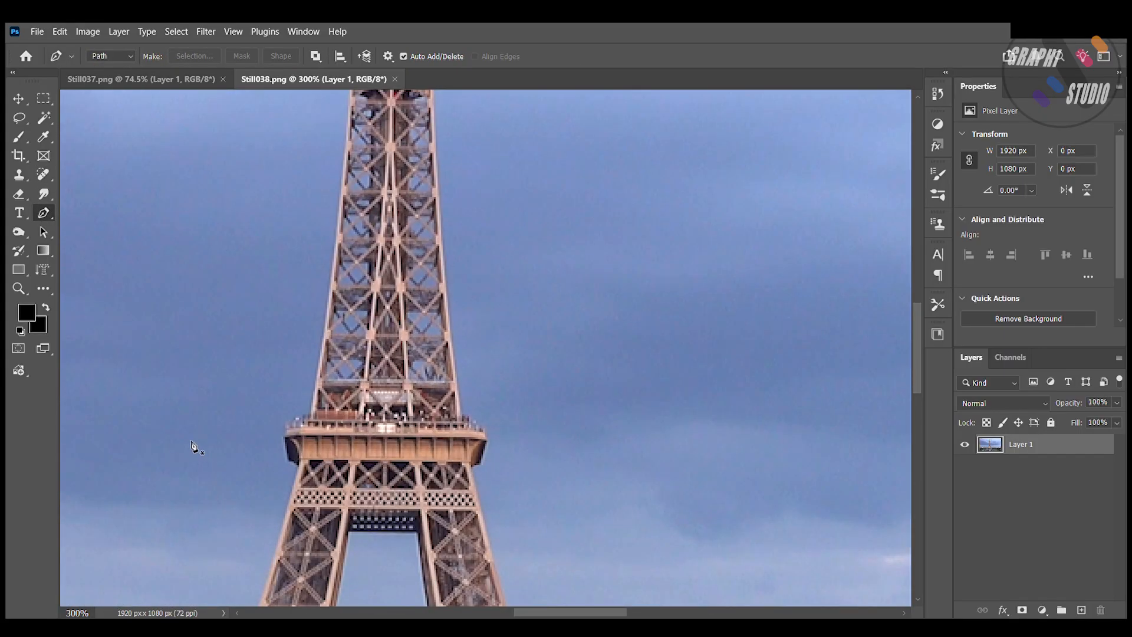
scroll(180, 445, "down", 8)
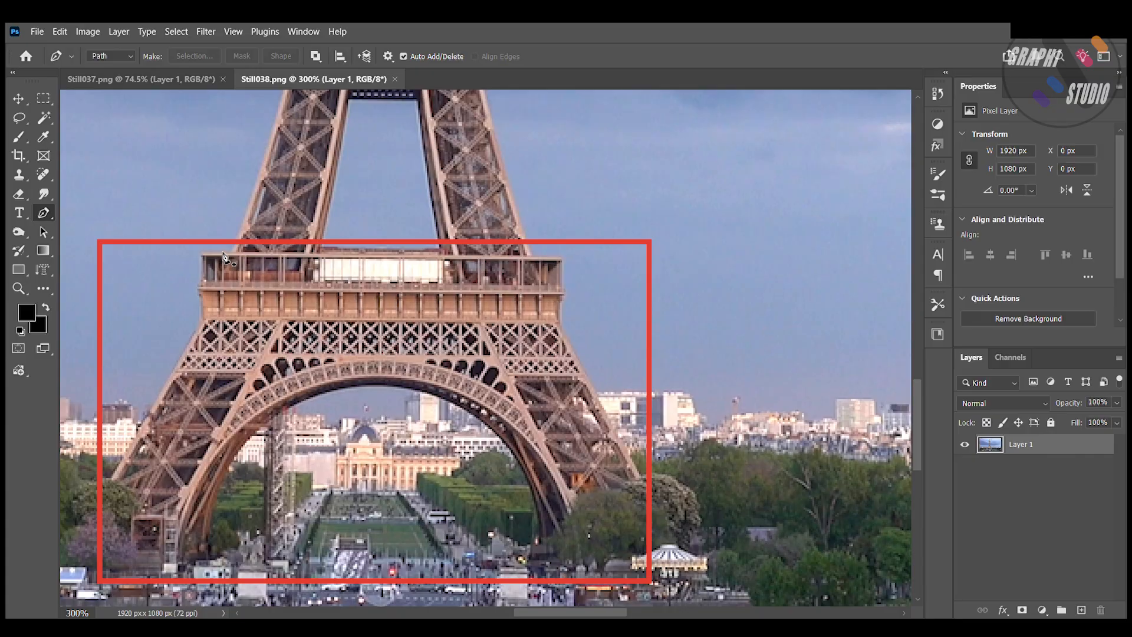
left_click(200, 250)
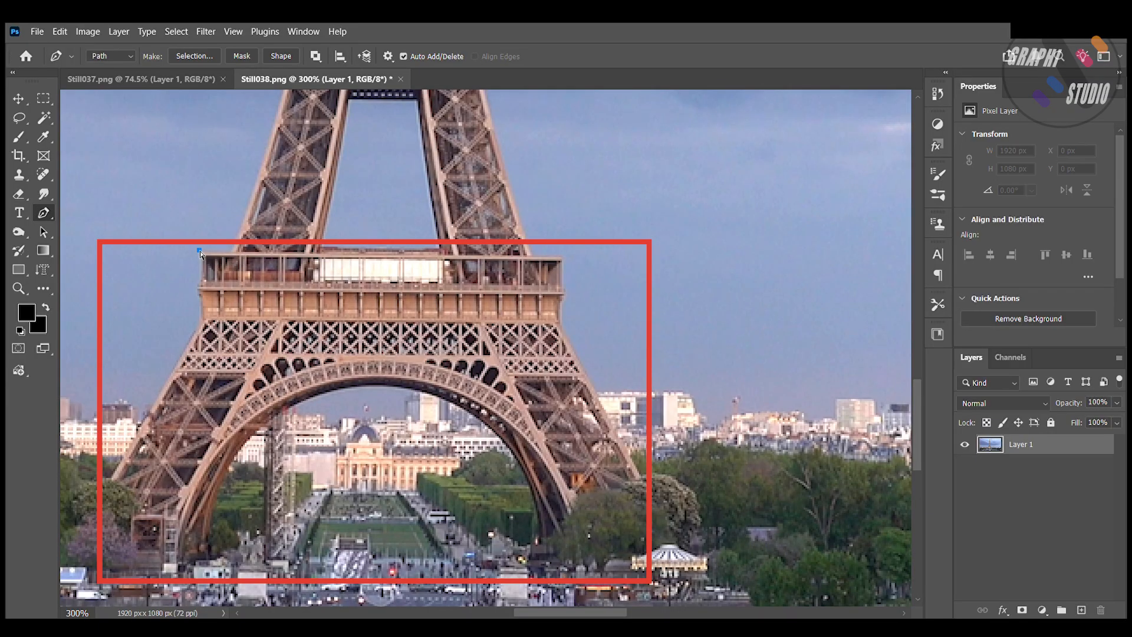
key("ctrl+plus")
key("ctrl+plus")
key("ctrl+plus")
left_click_drag(553, 612, 516, 612)
left_click(383, 219)
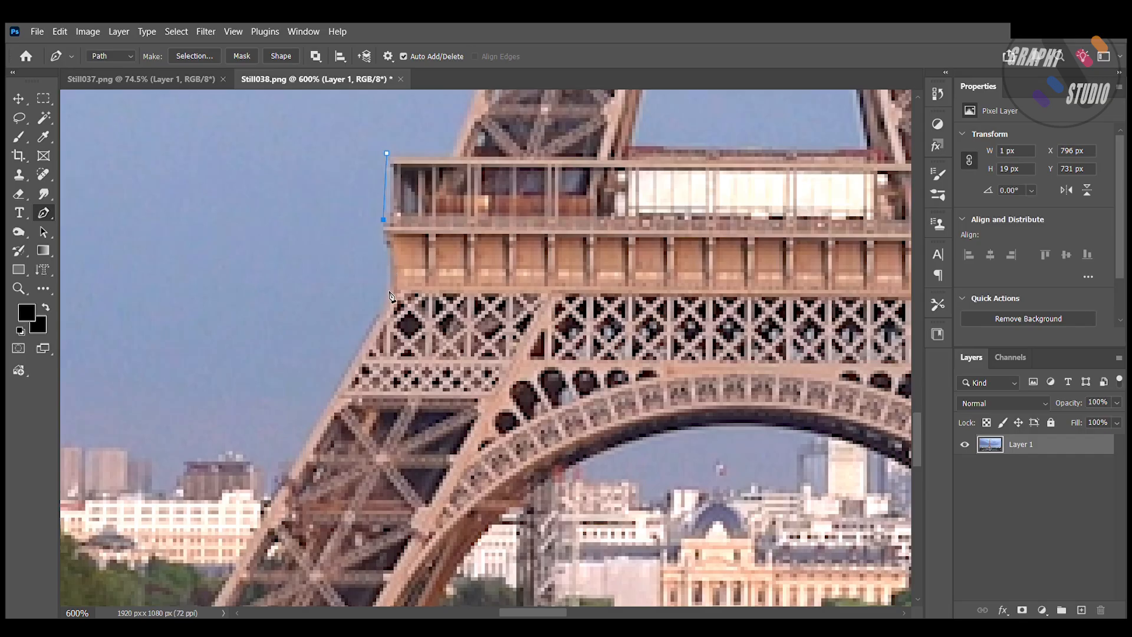
left_click(390, 291)
scroll(353, 312, "down", 4)
left_click(261, 402)
left_click(208, 488)
scroll(212, 489, "down", 5)
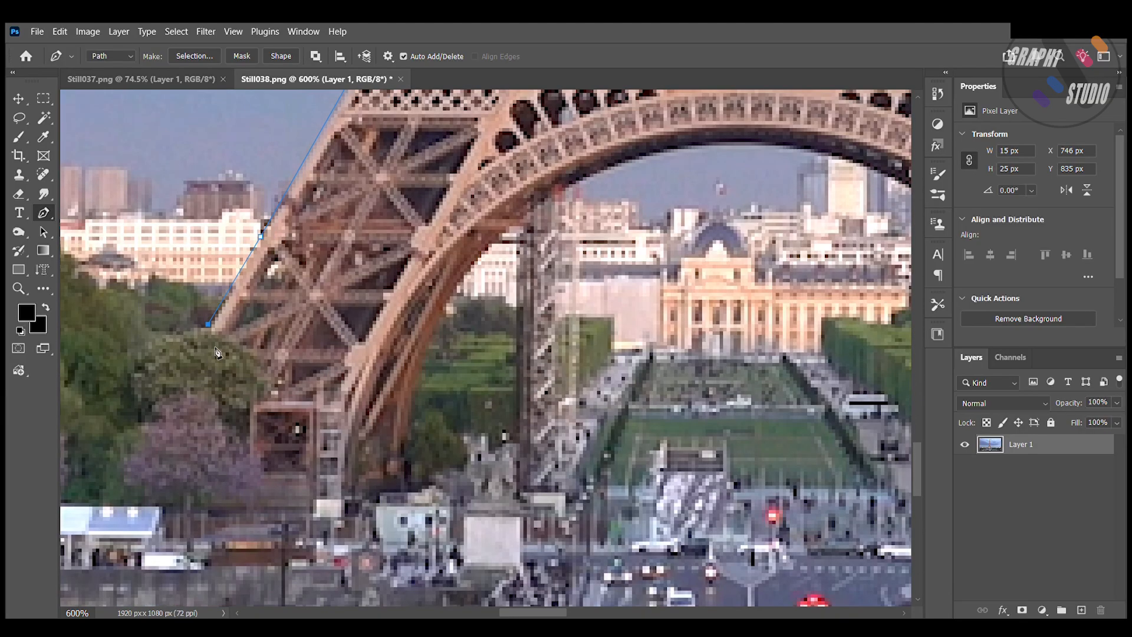
Continue the path along the treetops and around the bottom of the tower's left leg to its inner edge
left_click(229, 332)
left_click(265, 374)
left_click(271, 388)
left_click(288, 398)
left_click(300, 396)
left_click(323, 401)
left_click(345, 401)
left_click(404, 475)
Trace the underside of the tower's arch with curved path segments, from the left leg down to the right leg's base
left_click_drag(443, 320, 482, 277)
left_click_drag(621, 164, 734, 124)
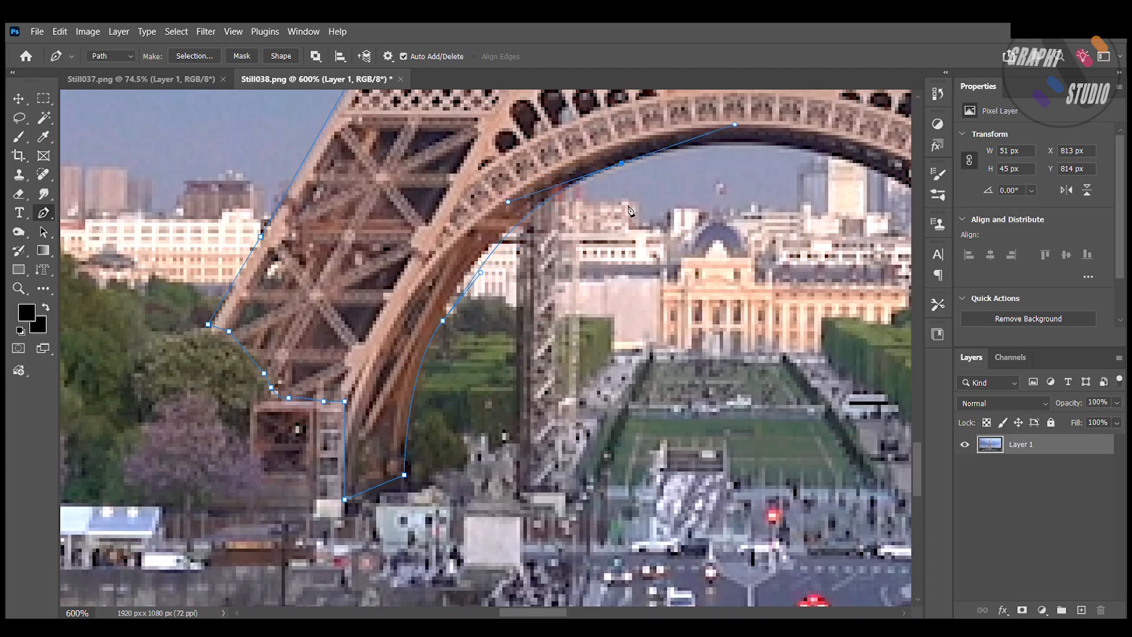
scroll(536, 587, "right", 10)
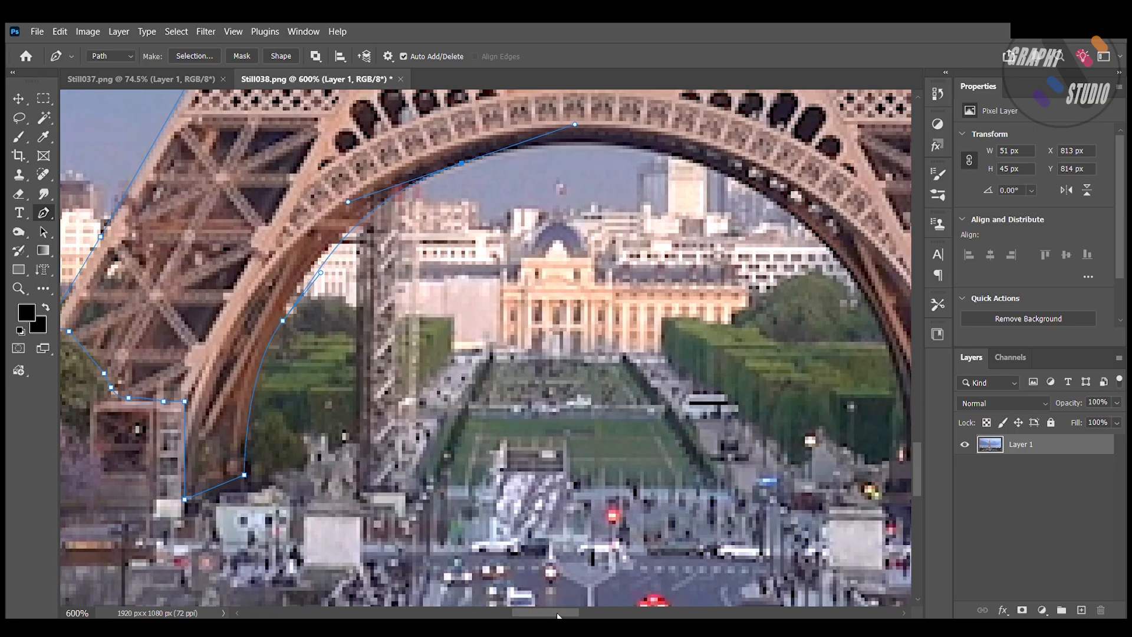
left_click_drag(503, 186, 531, 203)
left_click_drag(653, 384, 670, 501)
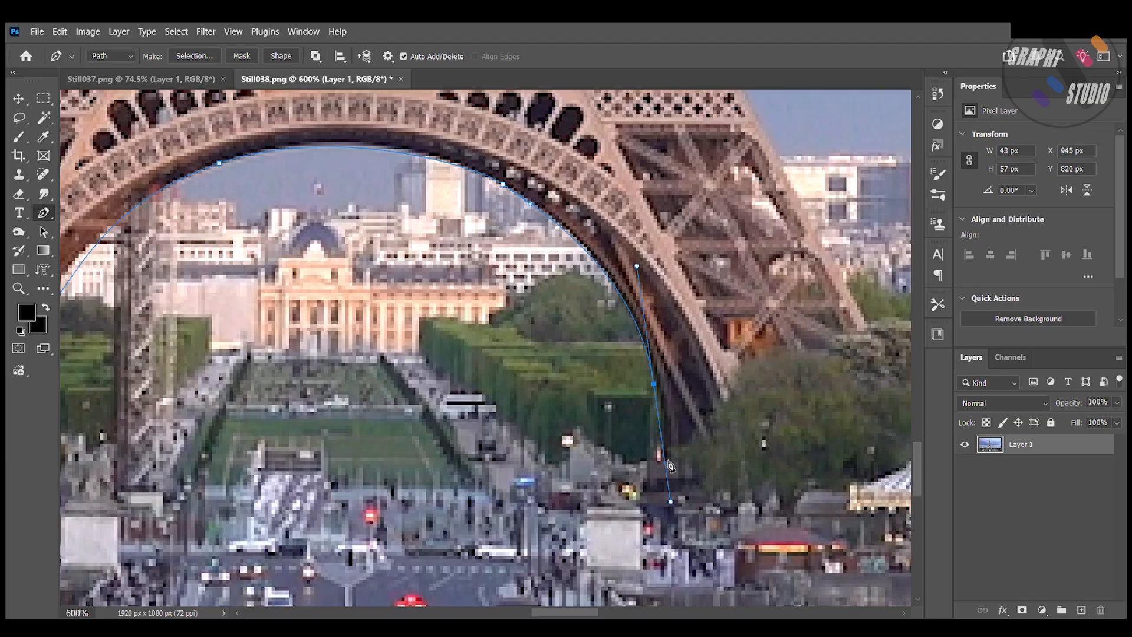
left_click_drag(660, 451, 661, 454)
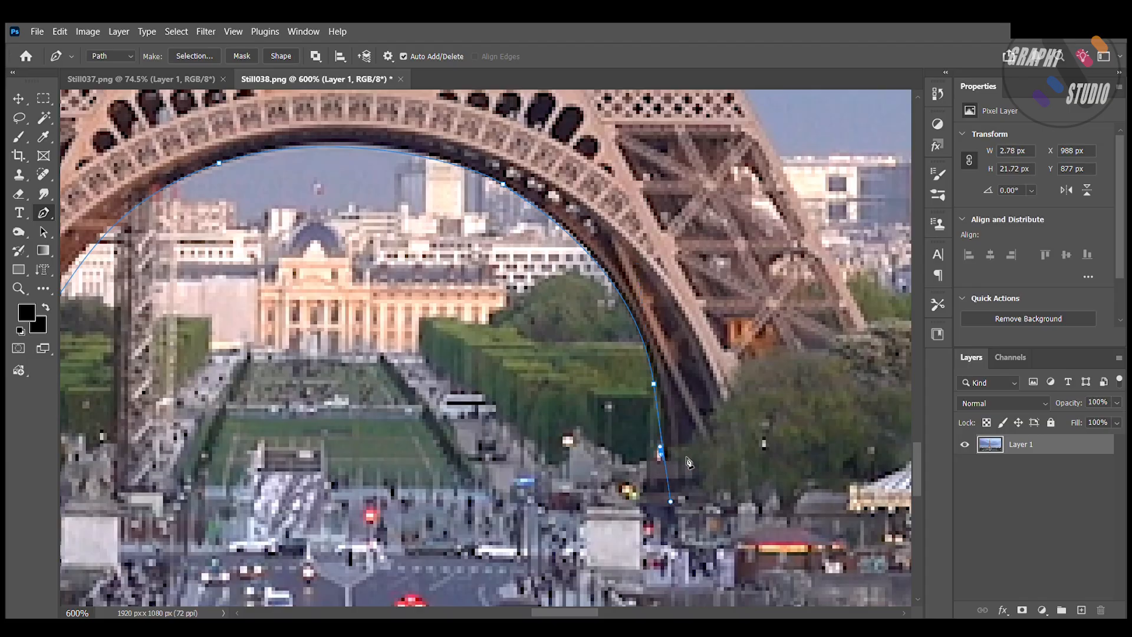
Continue the path along the treeline at the base of the tower's right leg, up to its outer edge
scroll(719, 421, "down", 2)
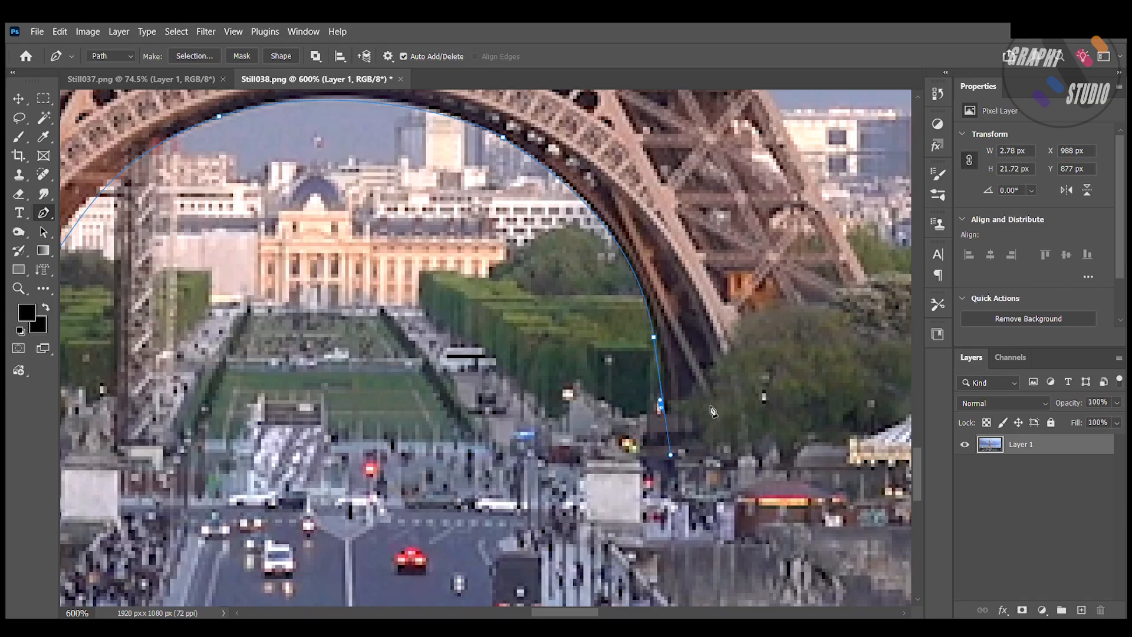
left_click(716, 365)
left_click(737, 323)
left_click(755, 305)
left_click(801, 302)
left_click(836, 298)
left_click(839, 288)
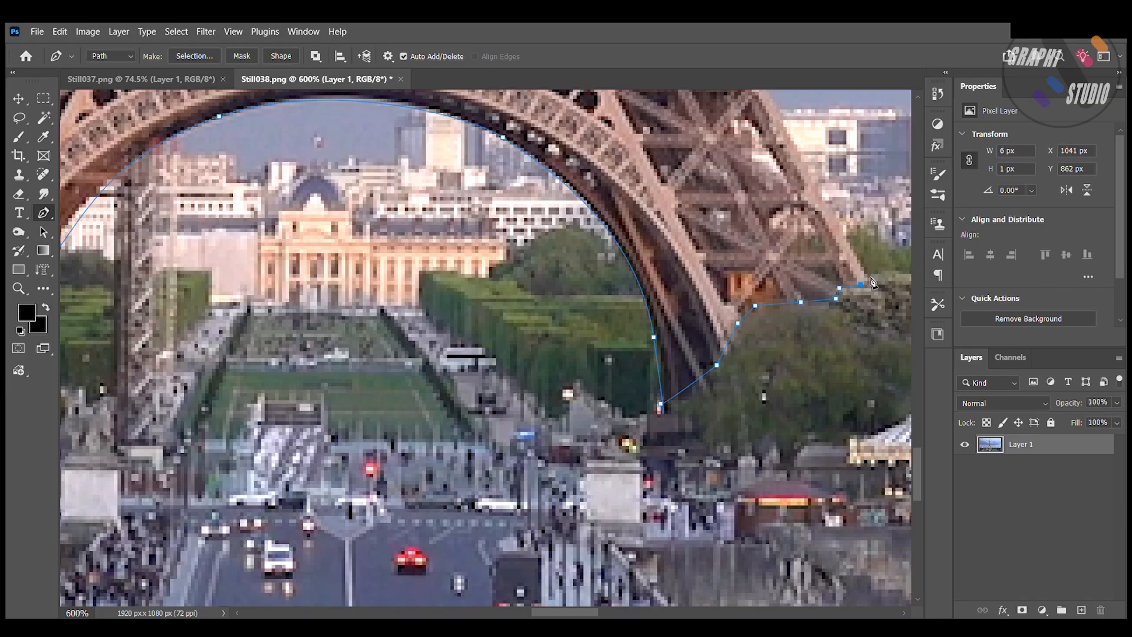
Trace the tower's right outer edge up to the lower platform and close the path at the platform's upper-left corner
scroll(881, 306, "up", 6)
left_click(709, 276)
left_click(713, 231)
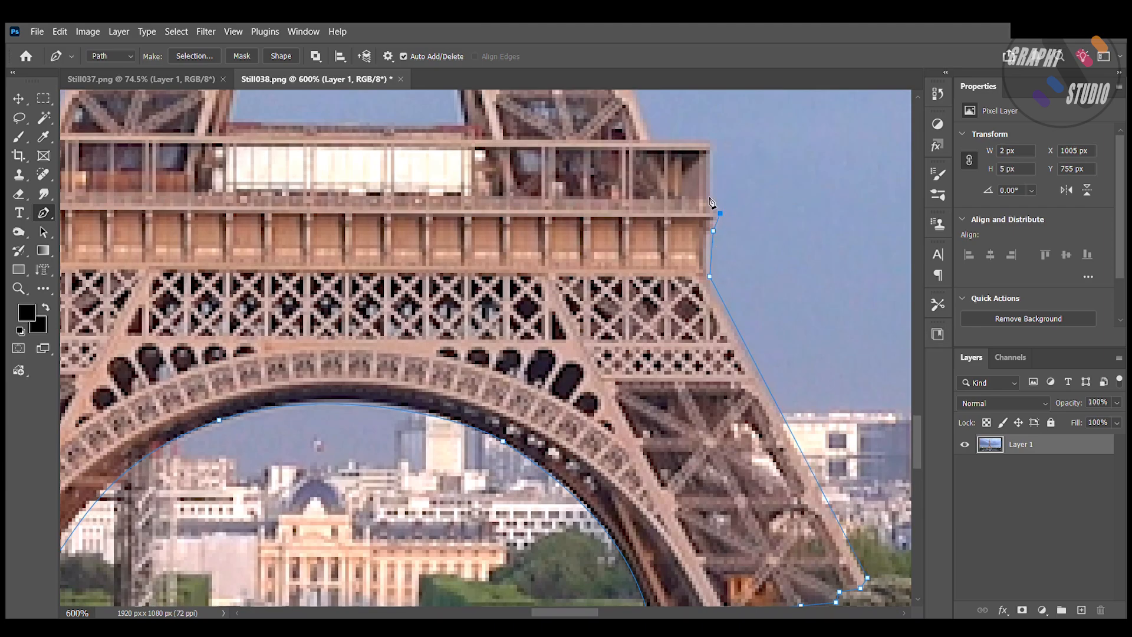
scroll(711, 202, "up", 1)
left_click(710, 199)
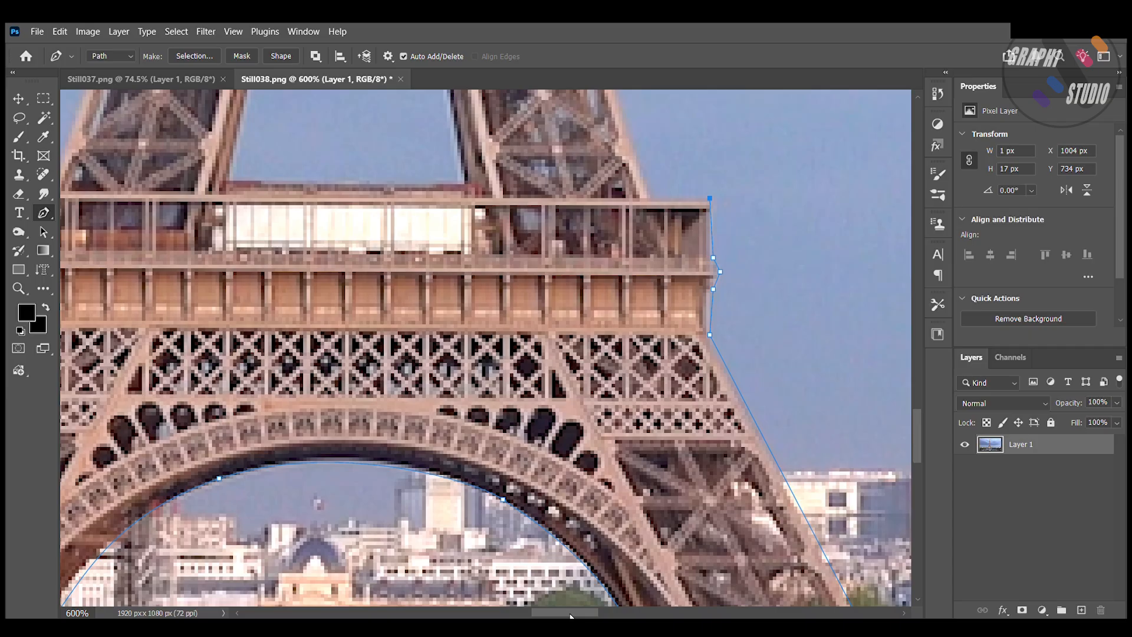
left_click_drag(570, 616, 553, 616)
left_click(215, 188)
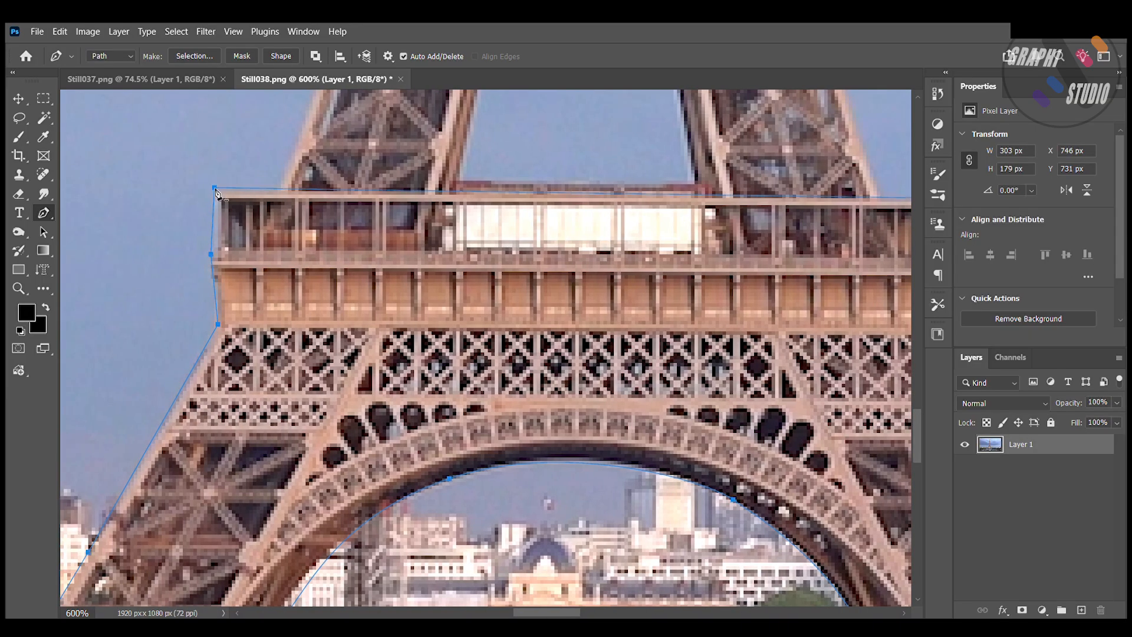
Convert the closed base-section path to a selection and invert it
key("ctrl+Return")
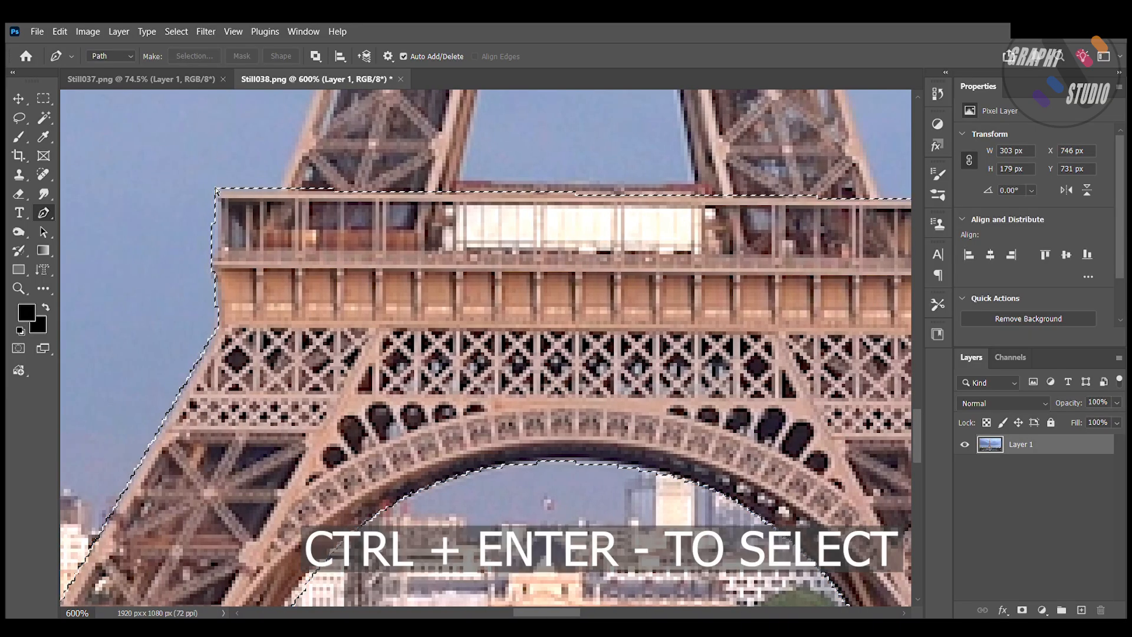
key("ctrl+shift+i")
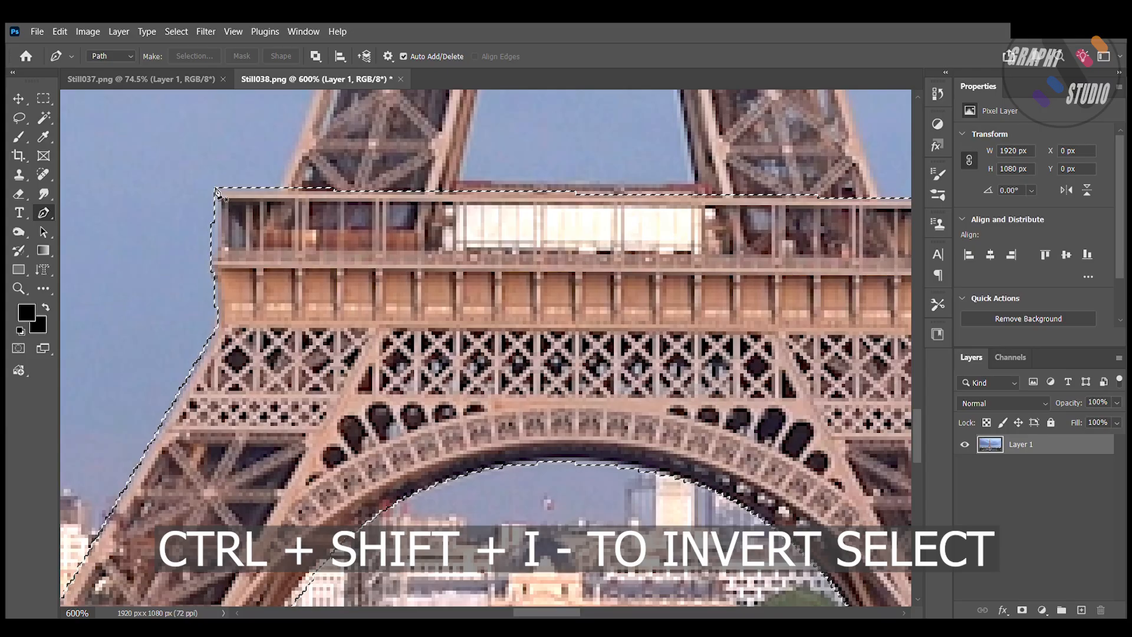
Delete everything outside the tower's base section, deselect, and save Still038.png
key("Delete")
key("ctrl+0")
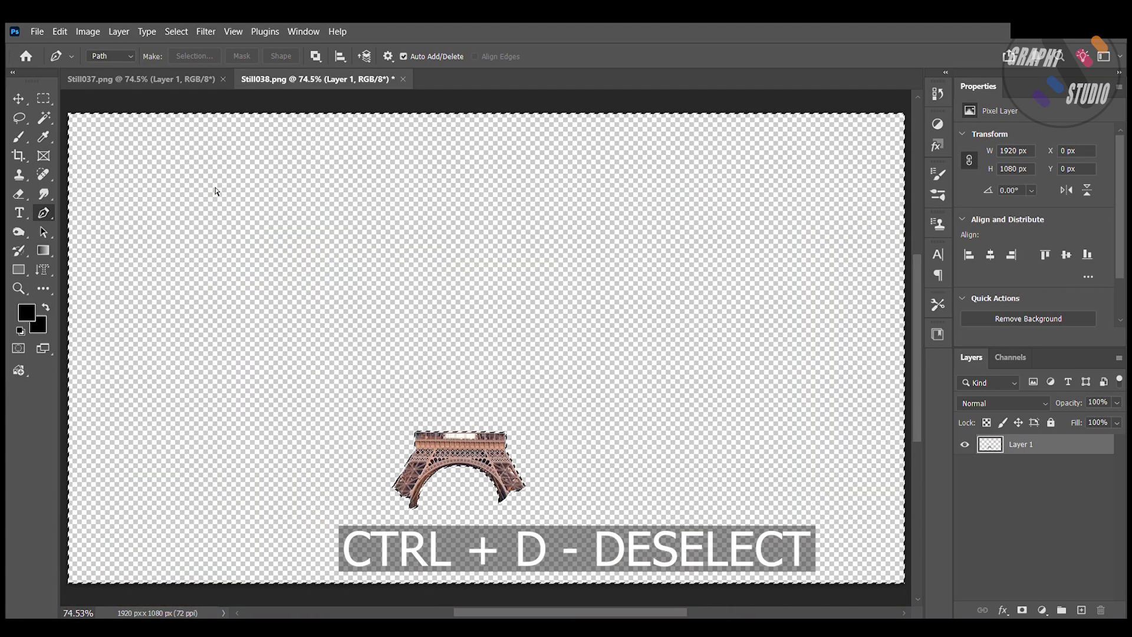
key("ctrl+d")
scroll(469, 477, "down", 2)
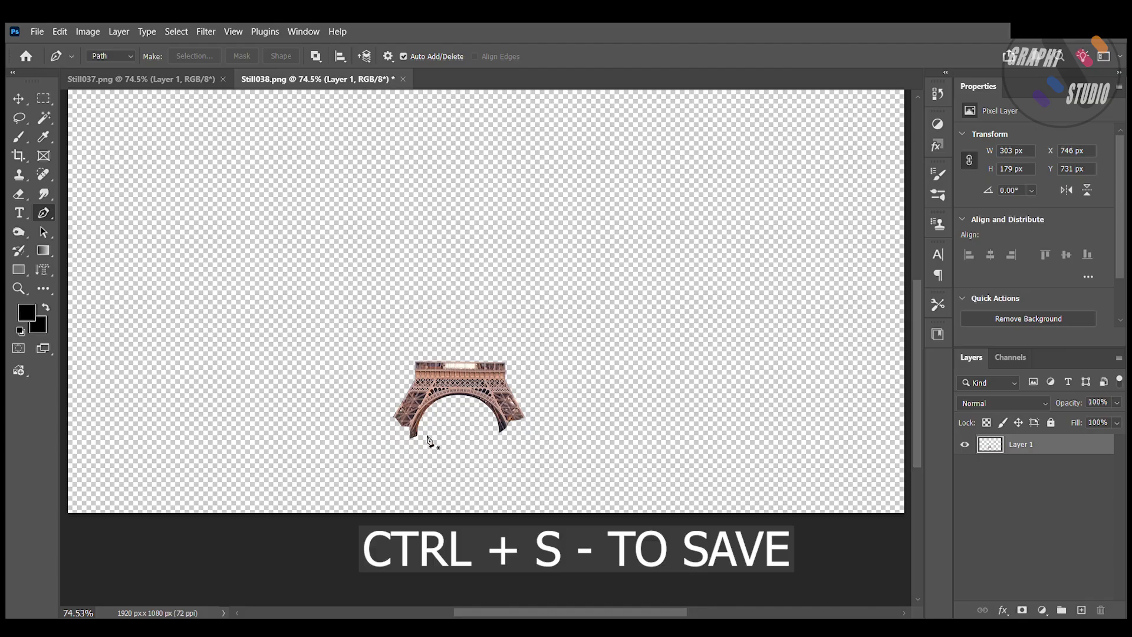
scroll(429, 440, "up", 2)
key("ctrl+s")
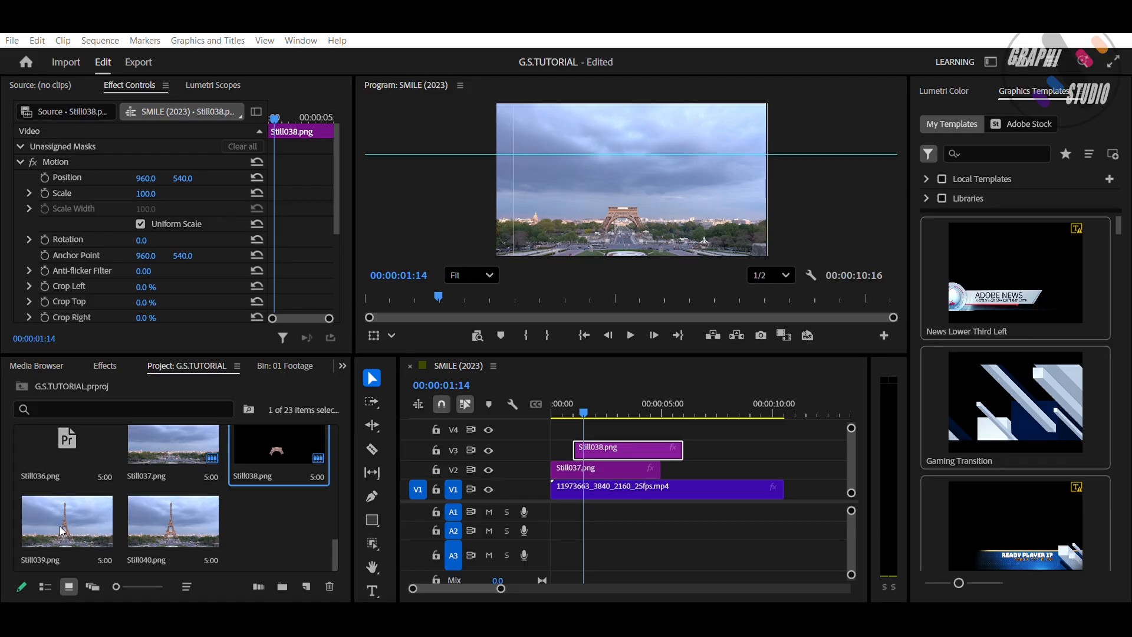
Switch to Premiere Pro, place Still039.png on track V4 at 00:00:01:14, and open that clip for editing in Photoshop
left_click(62, 530)
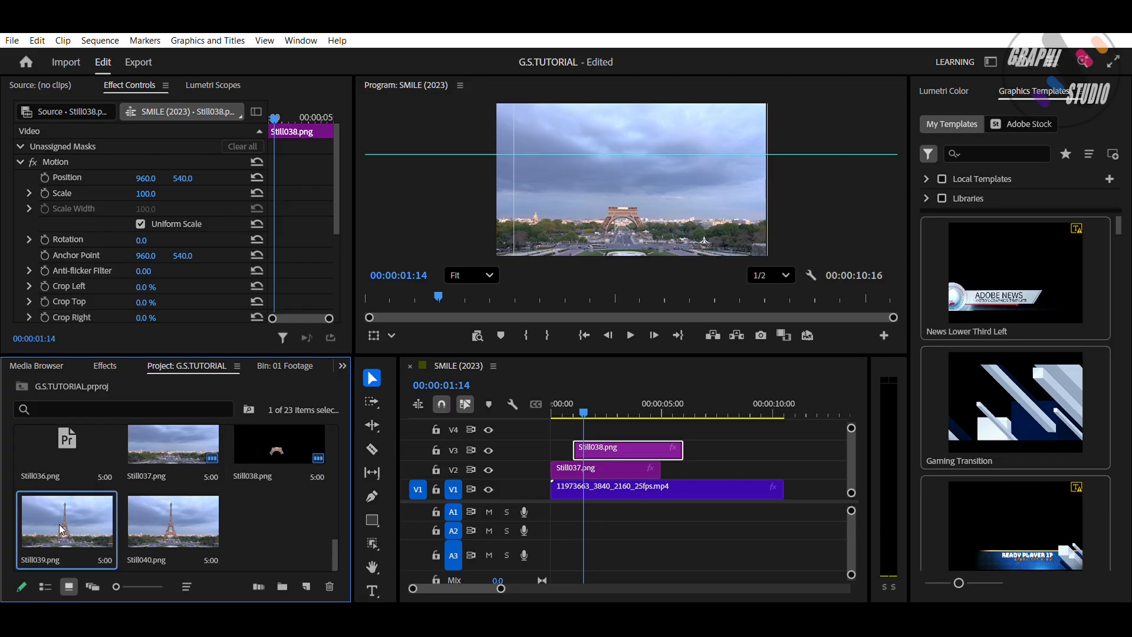
left_click_drag(363, 534, 595, 419)
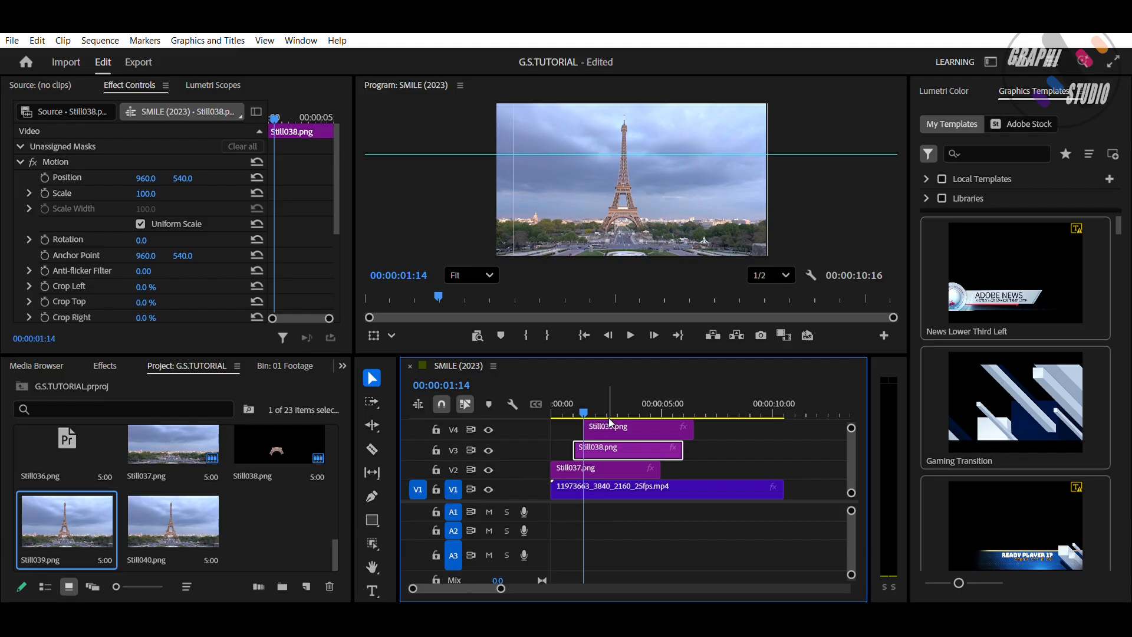
left_click(617, 420)
right_click(659, 417)
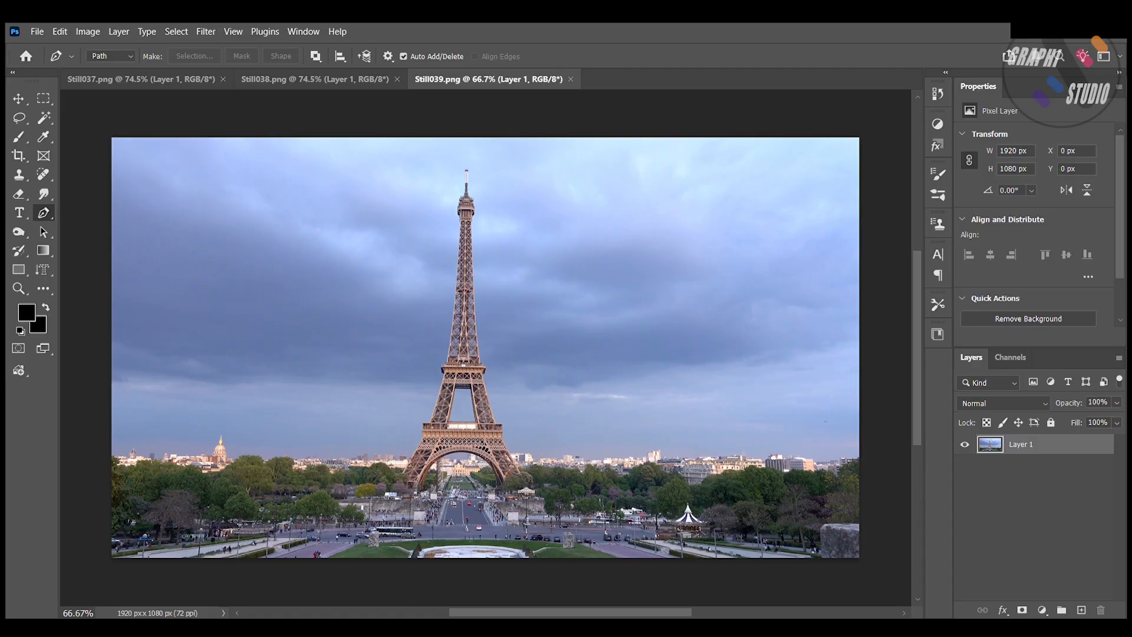
Start a pen path around the left side of the tower's second platform and down the left leg to the lower platform
key("ctrl+plus")
key("ctrl+plus")
key("ctrl+plus")
key("ctrl+plus")
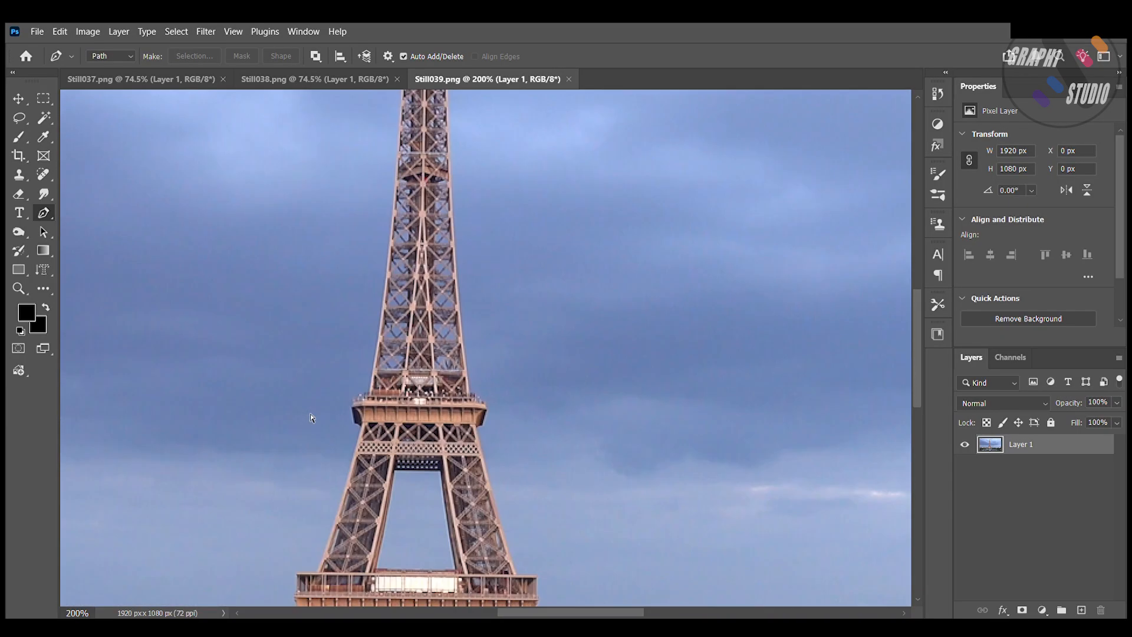
scroll(353, 422, "down", 3)
left_click(251, 303)
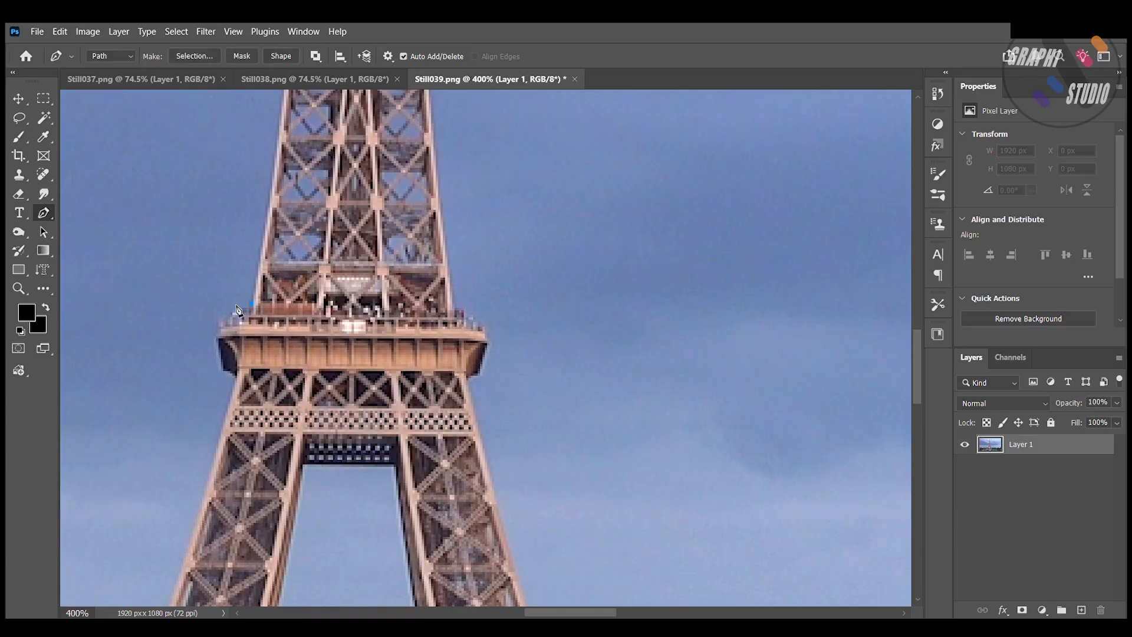
left_click(226, 308)
left_click(212, 328)
left_click(219, 368)
scroll(230, 399, "down", 3)
left_click(146, 489)
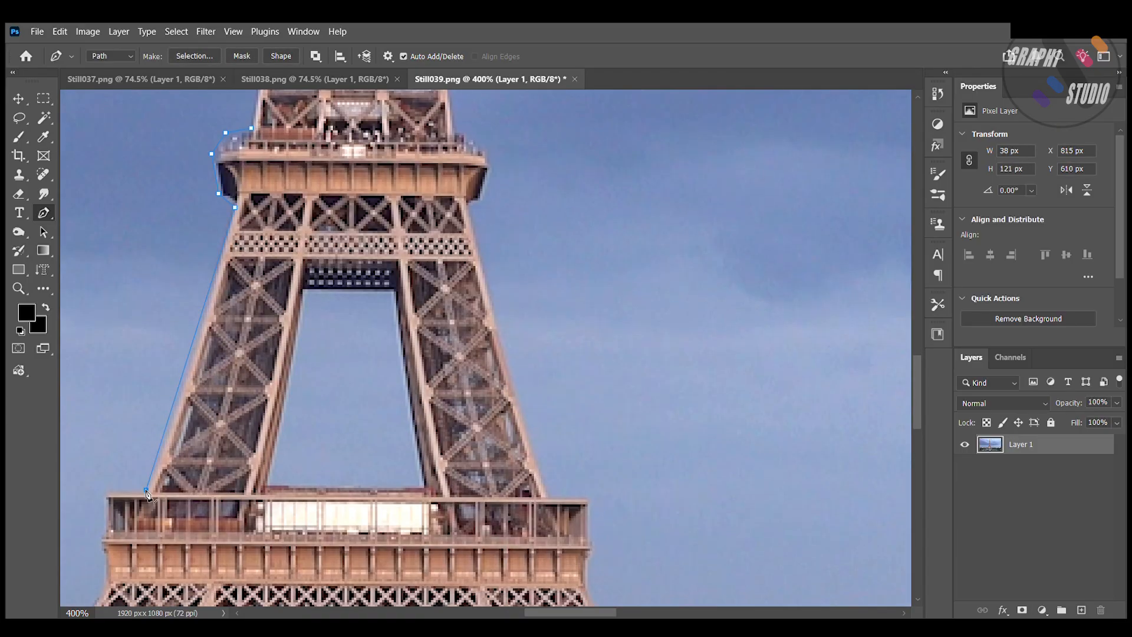
Continue the path across the lower platform's top, up the right leg and around the second platform, closing it at the starting anchor
left_click(550, 497)
left_click(467, 200)
left_click(480, 201)
left_click(490, 163)
left_click(475, 140)
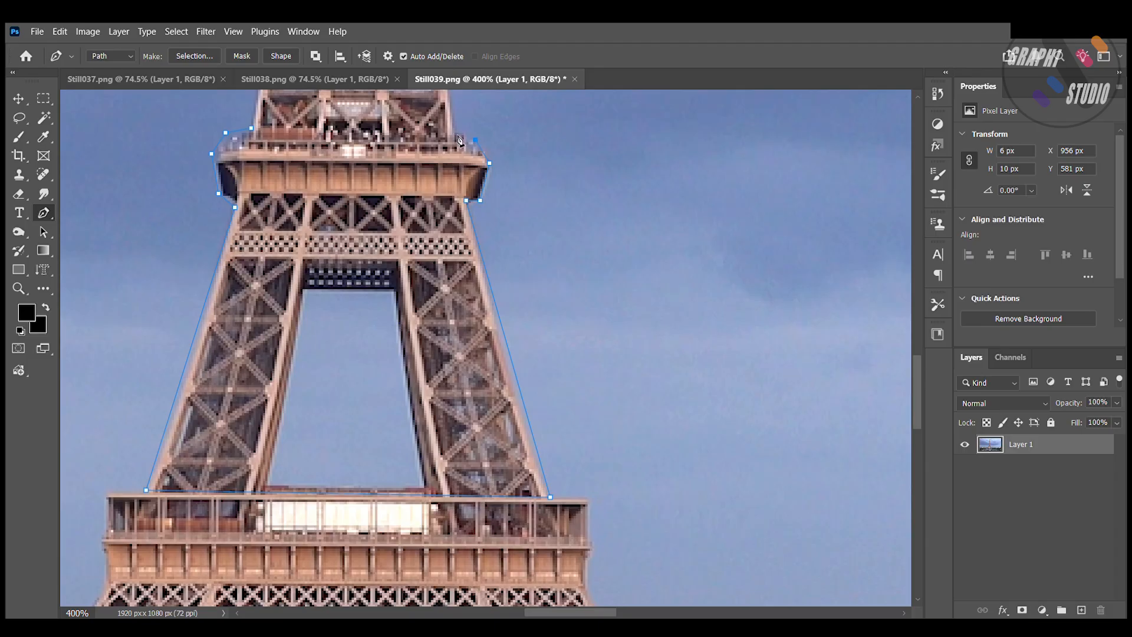
left_click(457, 133)
left_click(251, 128)
Convert the middle-section path to a selection, delete everything outside it, and deselect
key("ctrl+Return")
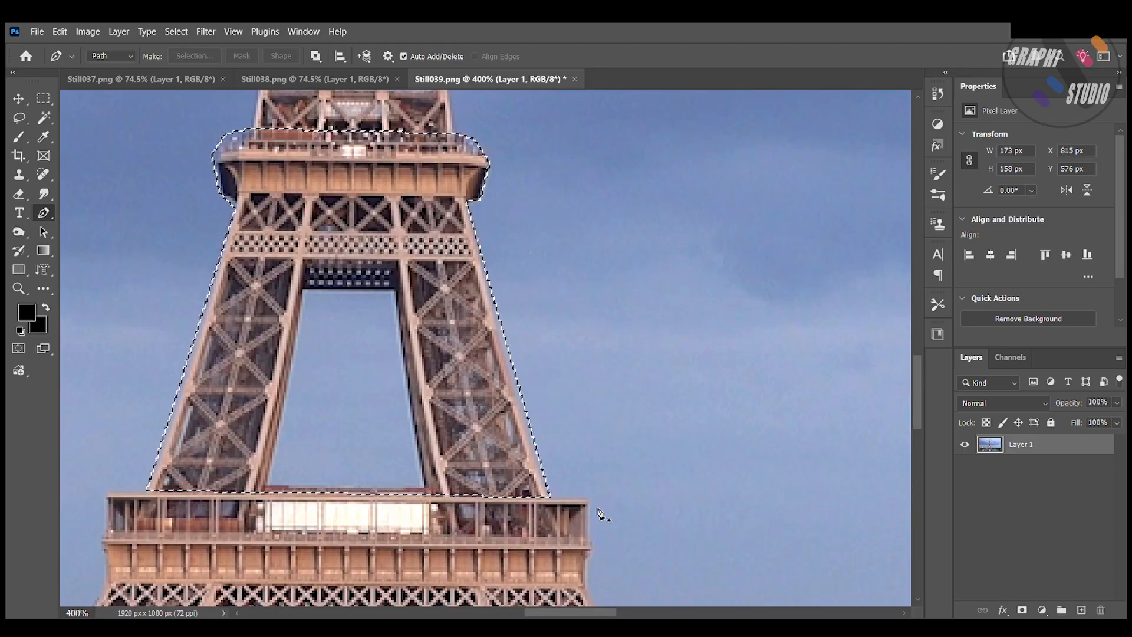
key("ctrl+shift+i")
key("Delete")
key("ctrl+d")
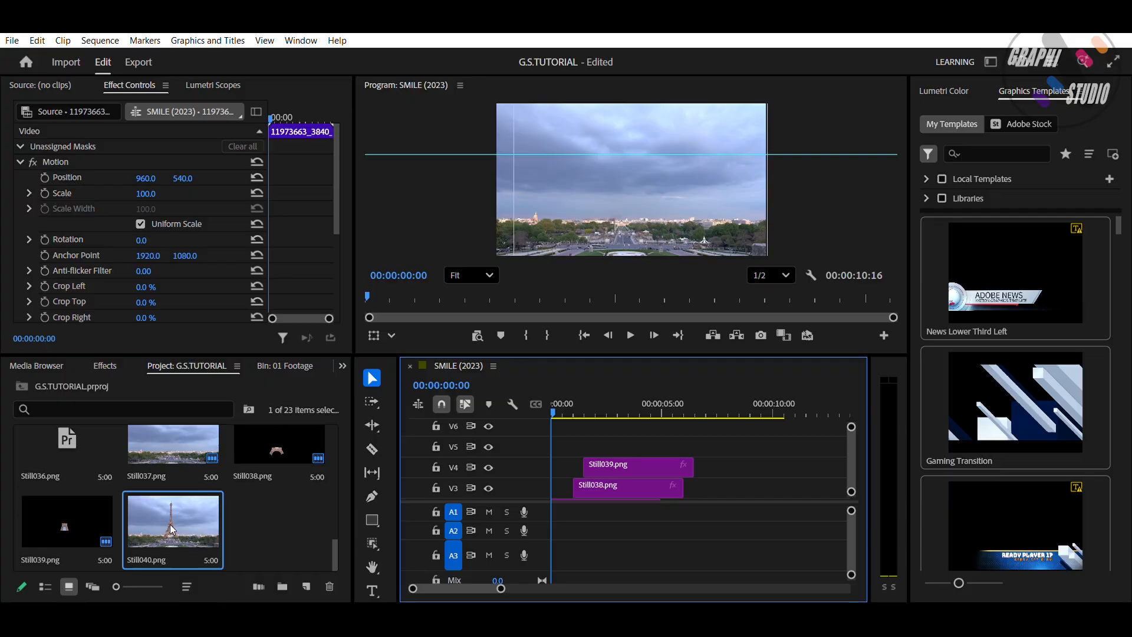
In Premiere Pro, place Still040.png on track V5 starting slightly after Still039.png, and open it for editing in Photoshop
left_click_drag(170, 528, 605, 435)
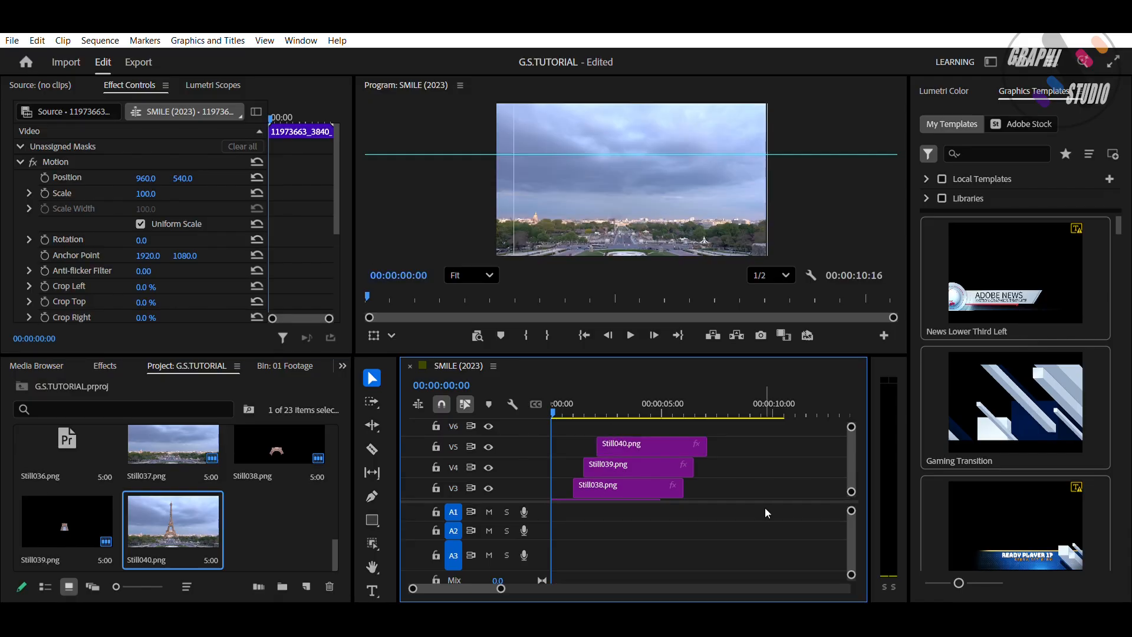
right_click(664, 435)
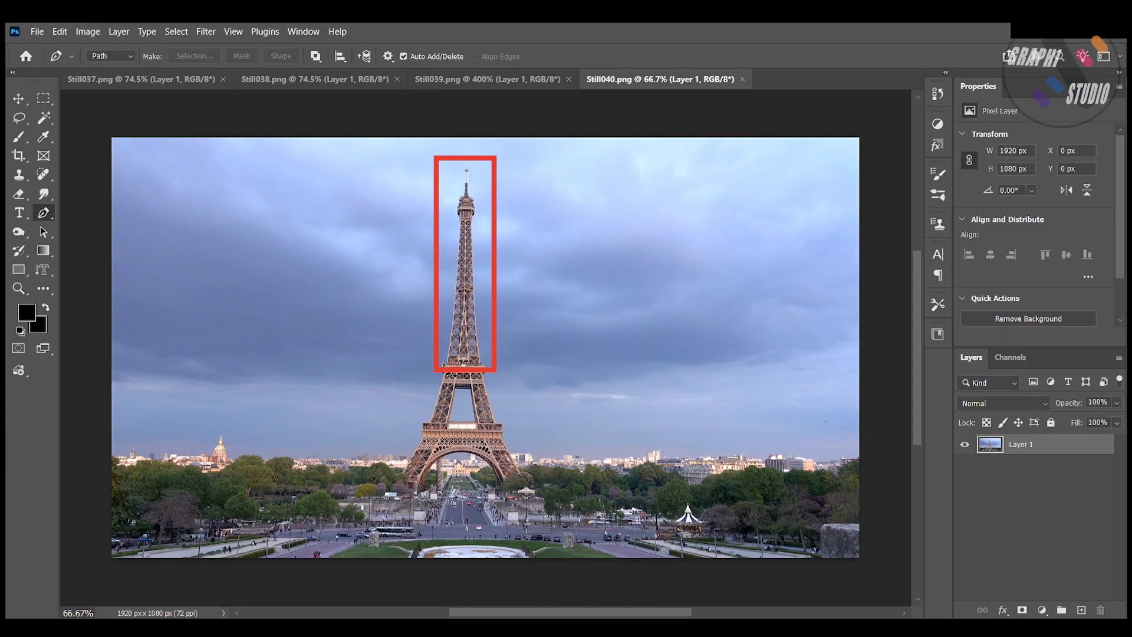
Start a pen path along the second platform's top and trace the upper tower's right edge up to the observation deck
scroll(444, 367, "up", 5)
left_click(231, 439)
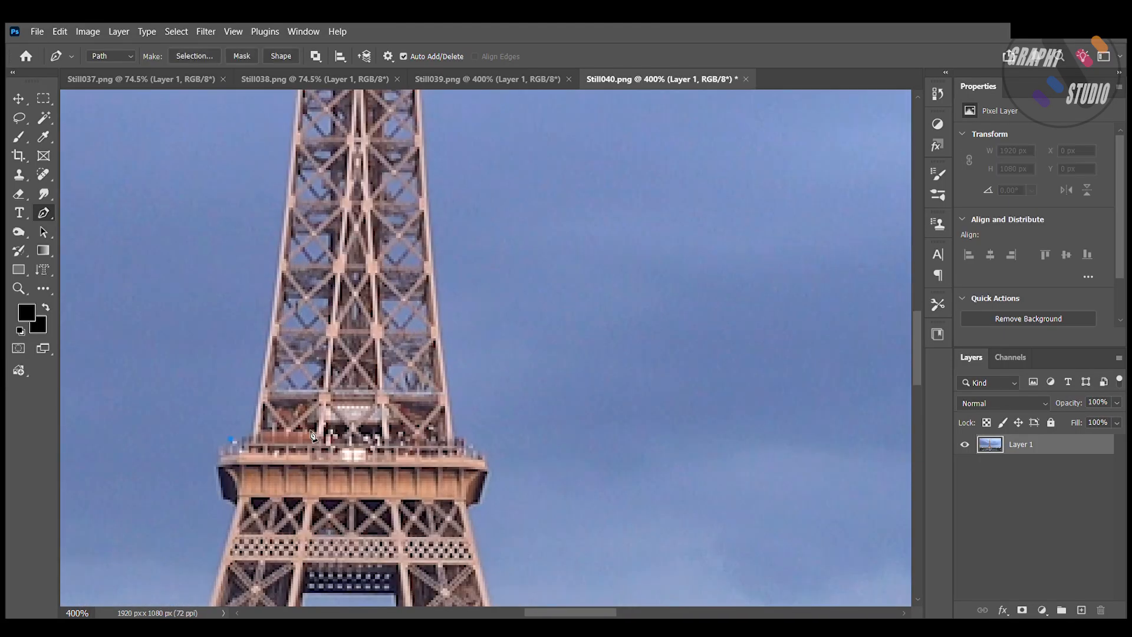
scroll(450, 374, "up", 5)
left_click_drag(415, 215, 424, 184)
scroll(501, 278, "up", 5)
left_click_drag(400, 229, 407, 206)
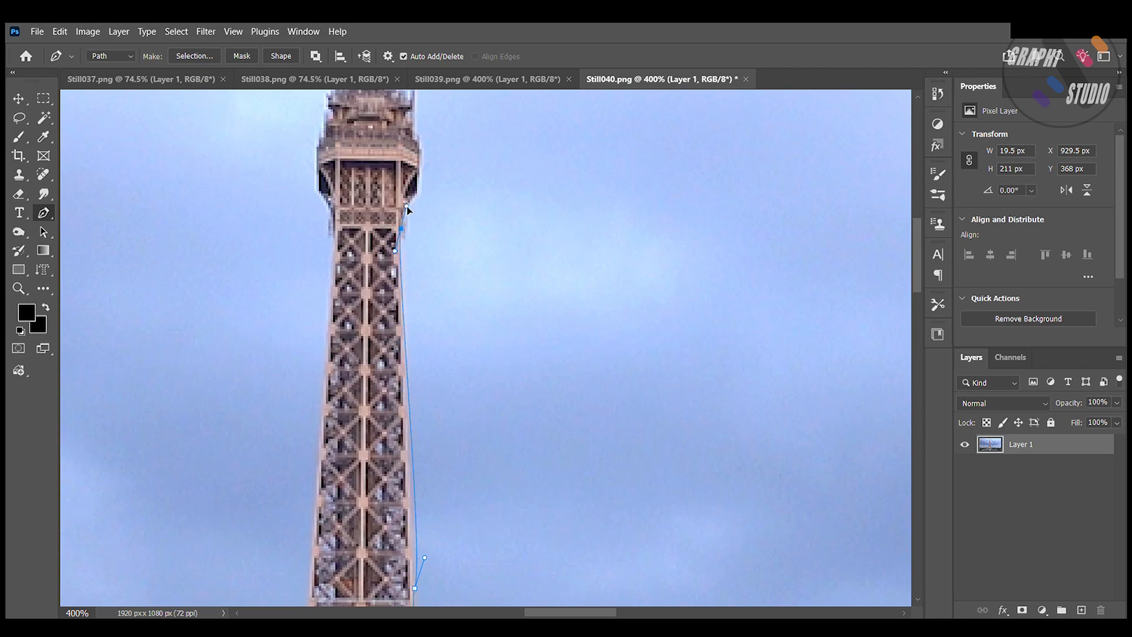
Continue the path up around the right side of the observation deck to the base of the spire
scroll(450, 263, "up", 3)
left_click(418, 261)
left_click(420, 242)
left_click(422, 217)
left_click(415, 191)
left_click(415, 158)
left_click(387, 140)
Trace the path around the spire, up its right side, over the tip and down its left side
scroll(405, 173, "up", 2)
scroll(388, 166, "up", 2)
left_click(386, 170)
left_click(384, 149)
left_click(356, 149)
left_click(359, 173)
left_click(361, 228)
left_click(356, 287)
Trace the left side of the observation deck down to the narrow shaft below it
left_click(323, 318)
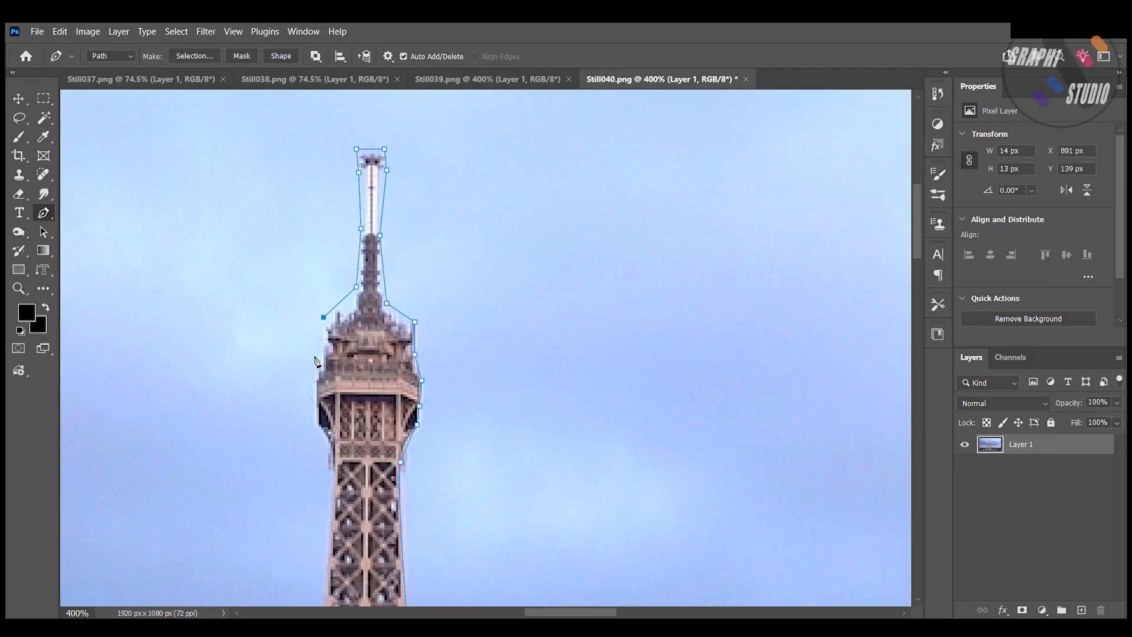
left_click(312, 385)
left_click(318, 434)
scroll(306, 475, "down", 5)
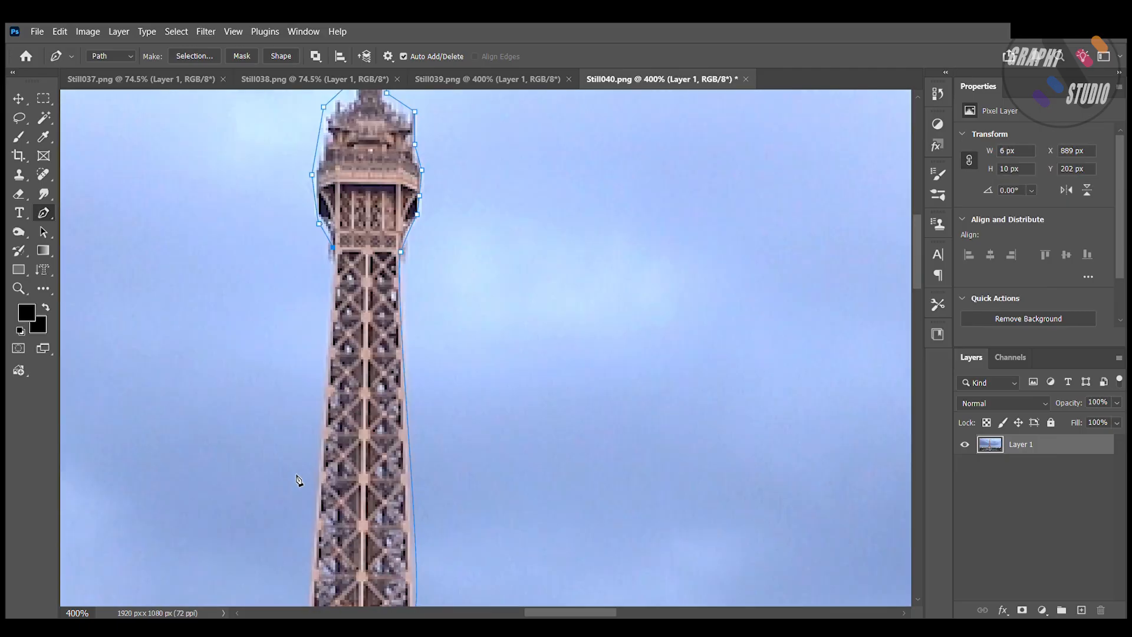
Trace the upper tower's left edge down to the second platform and close the path at its starting anchor
left_click(306, 471)
scroll(289, 519, "down", 3)
left_click_drag(281, 562, 270, 585)
scroll(270, 585, "down", 5)
left_click(252, 441)
left_click(231, 451)
Convert the upper-tower path to a selection, invert it, and delete everything outside the top section
key("ctrl+Return")
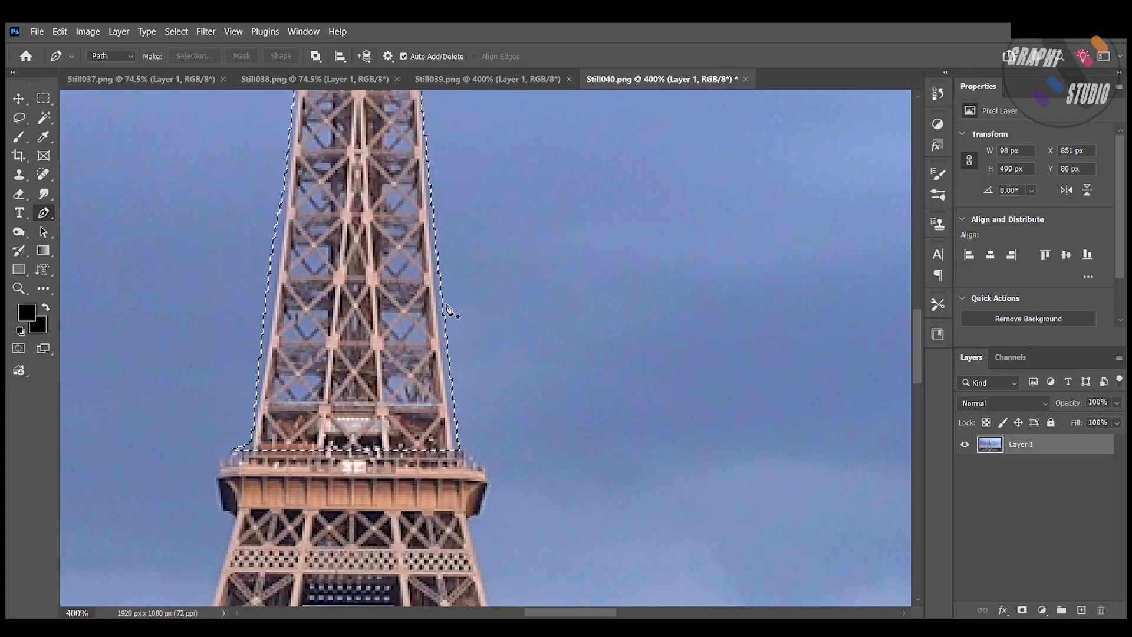
key("ctrl+shift+i")
key("Delete")
scroll(539, 333, "up", 5)
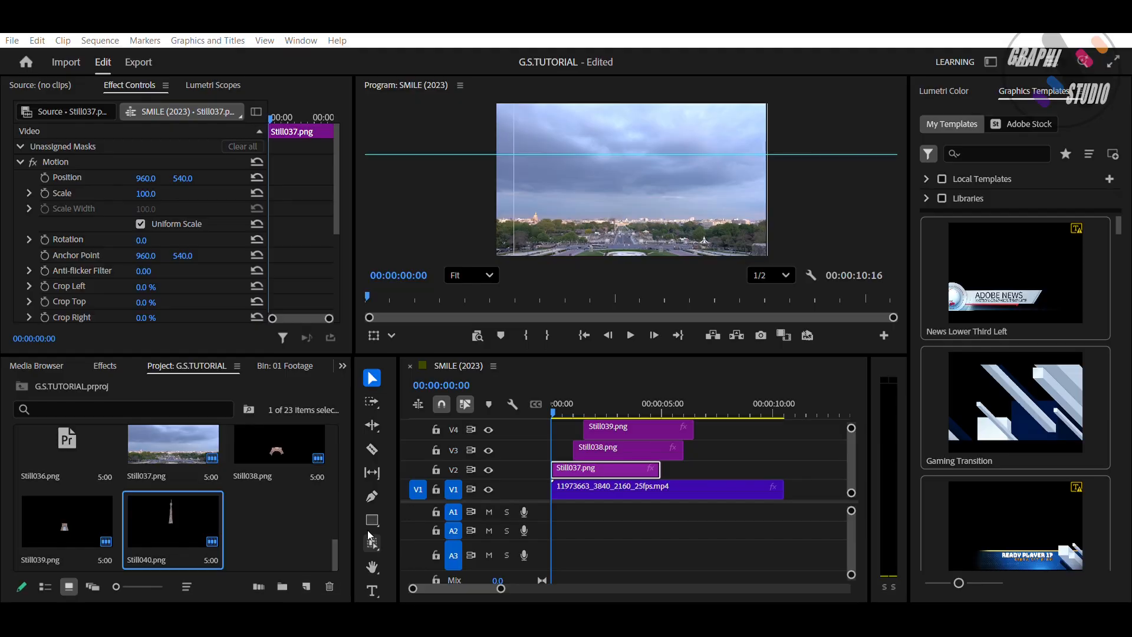
In Premiere Pro, enlarge the program monitor and start a pen mask on Still037.png from the lower-left corner along the foreground's upper edge
left_click(372, 543)
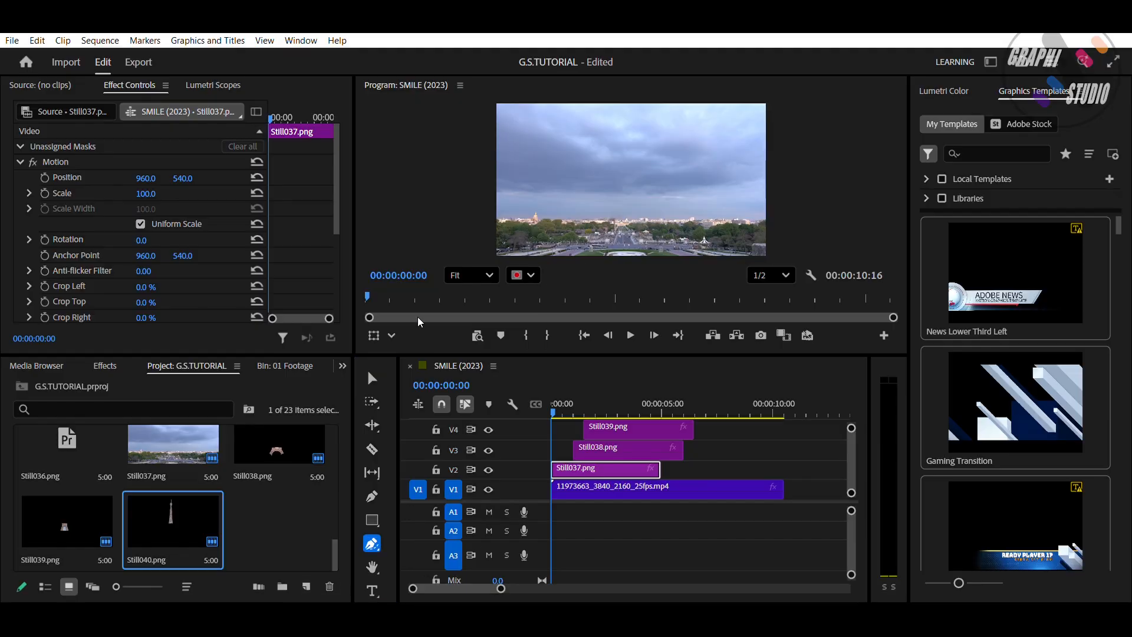
left_click(422, 333)
key("grave")
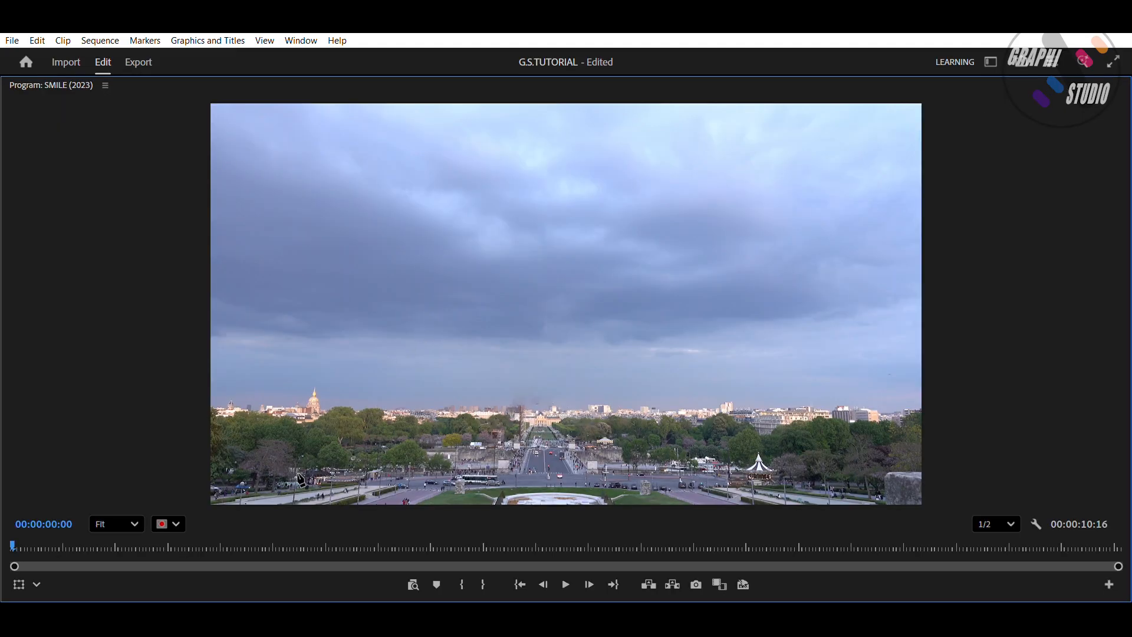
key("grave")
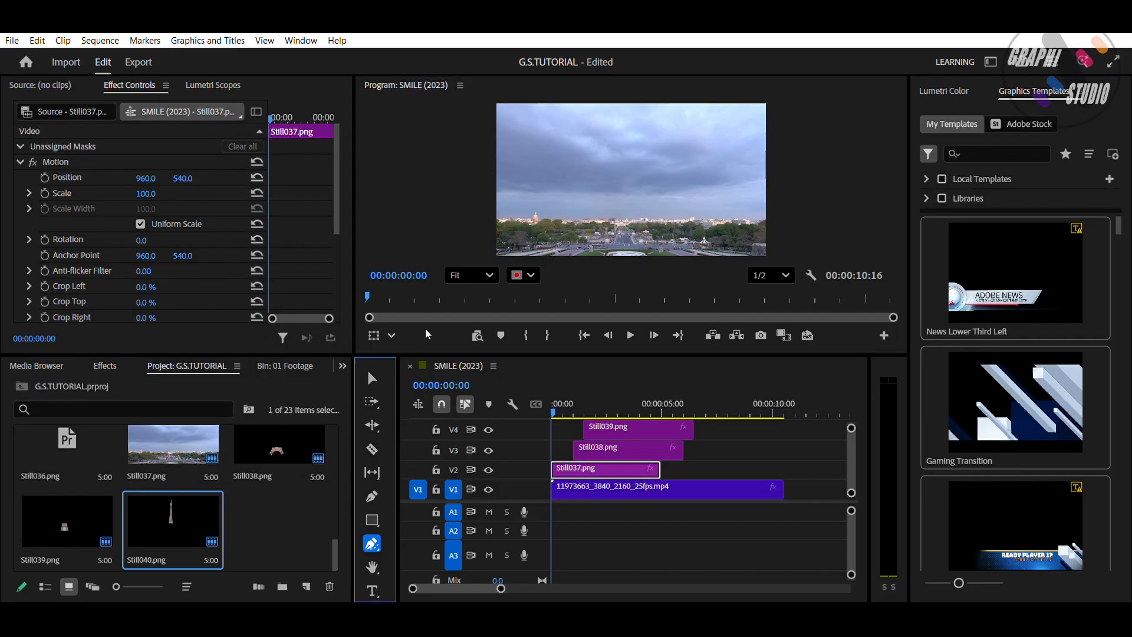
key("grave")
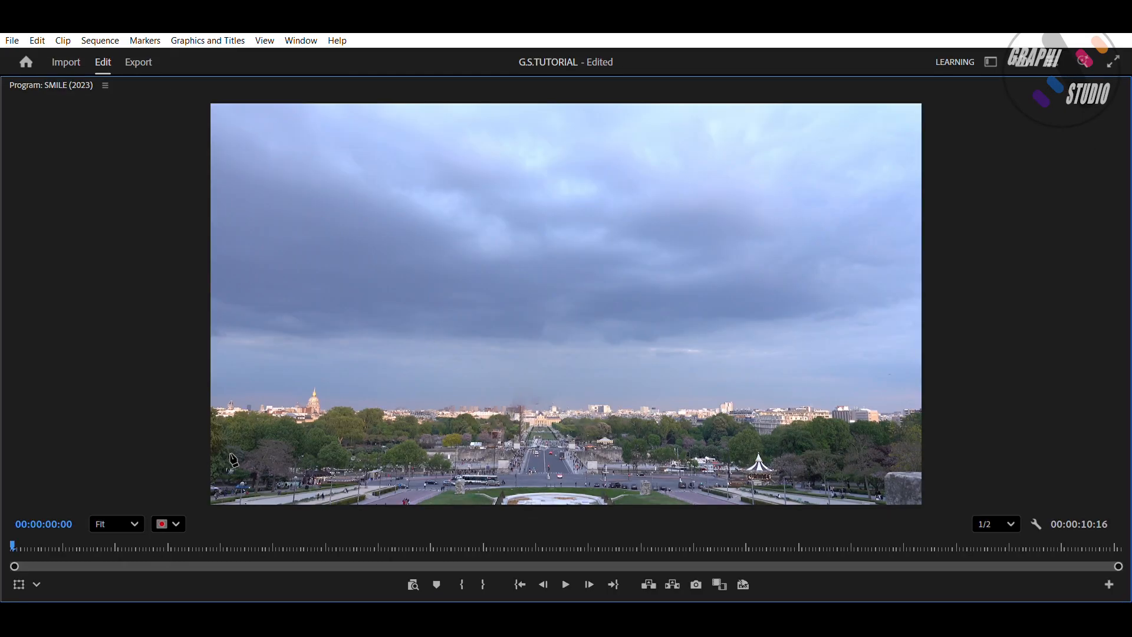
left_click(211, 501)
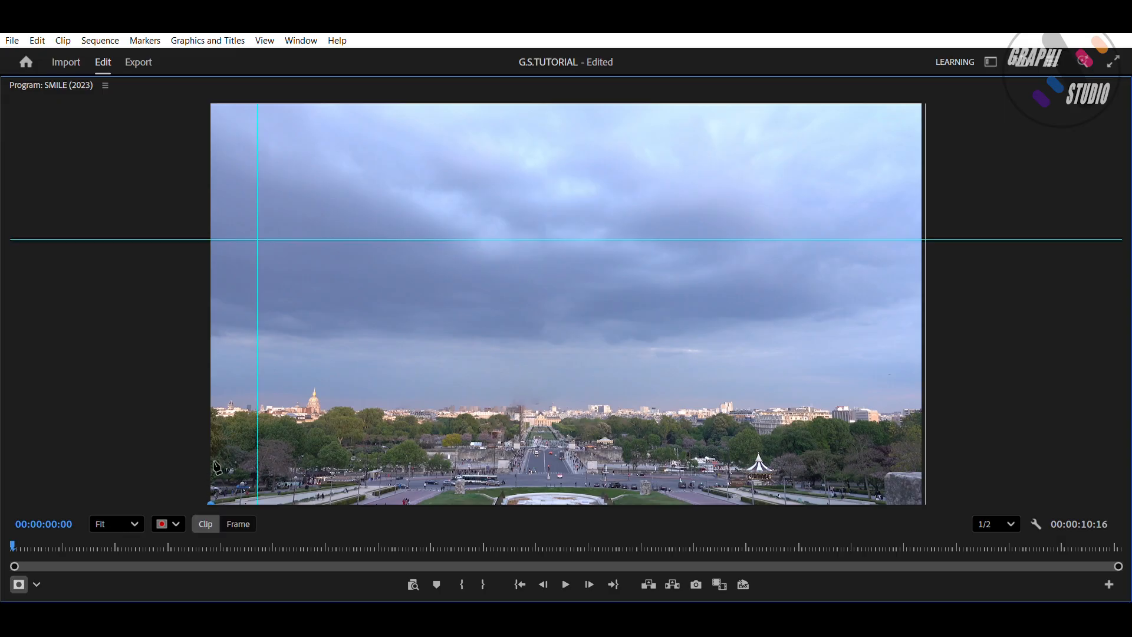
left_click(210, 474)
left_click(446, 467)
left_click(483, 465)
left_click(528, 457)
left_click(574, 455)
Continue the mask along the right part of the foreground, close it at the lower-left corner, and restore the workspace layout
left_click(592, 473)
left_click(682, 464)
left_click(731, 467)
left_click(751, 500)
left_click(212, 500)
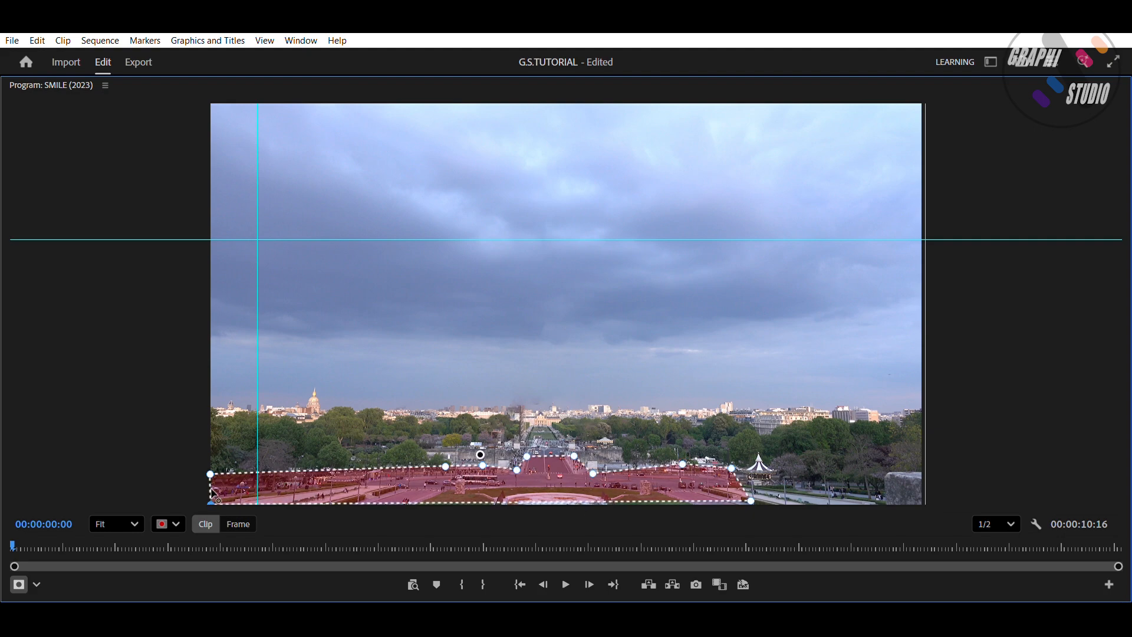
key("grave")
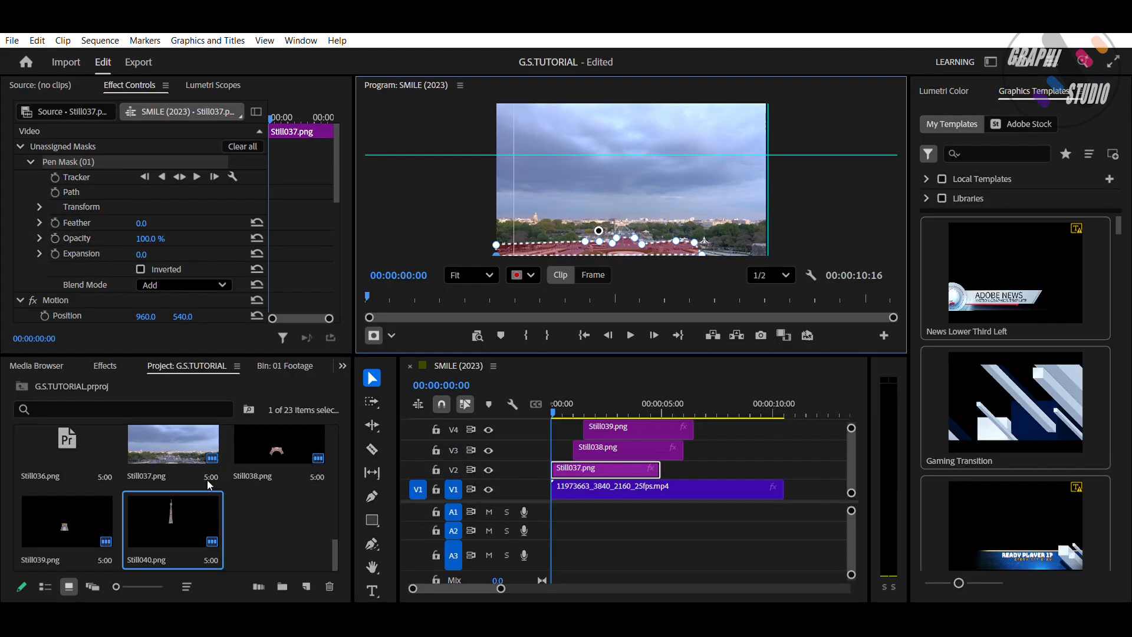
Assign the pen mask, inverted, to Still037.png's Opacity and play the sequence to check it
left_click(140, 268)
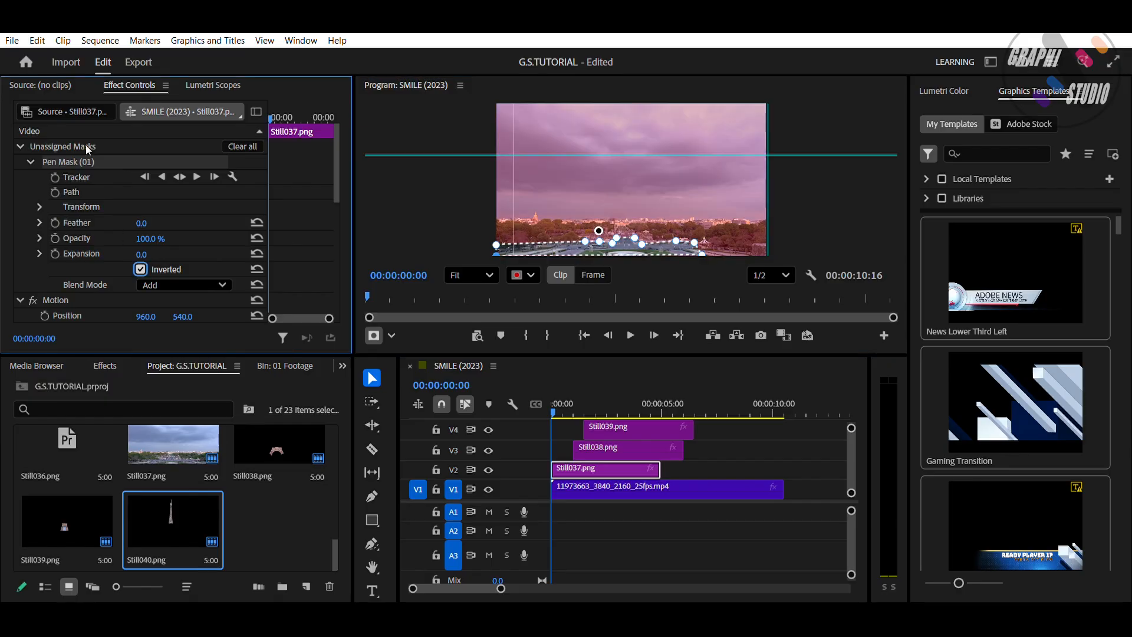
scroll(95, 225, "down", 8)
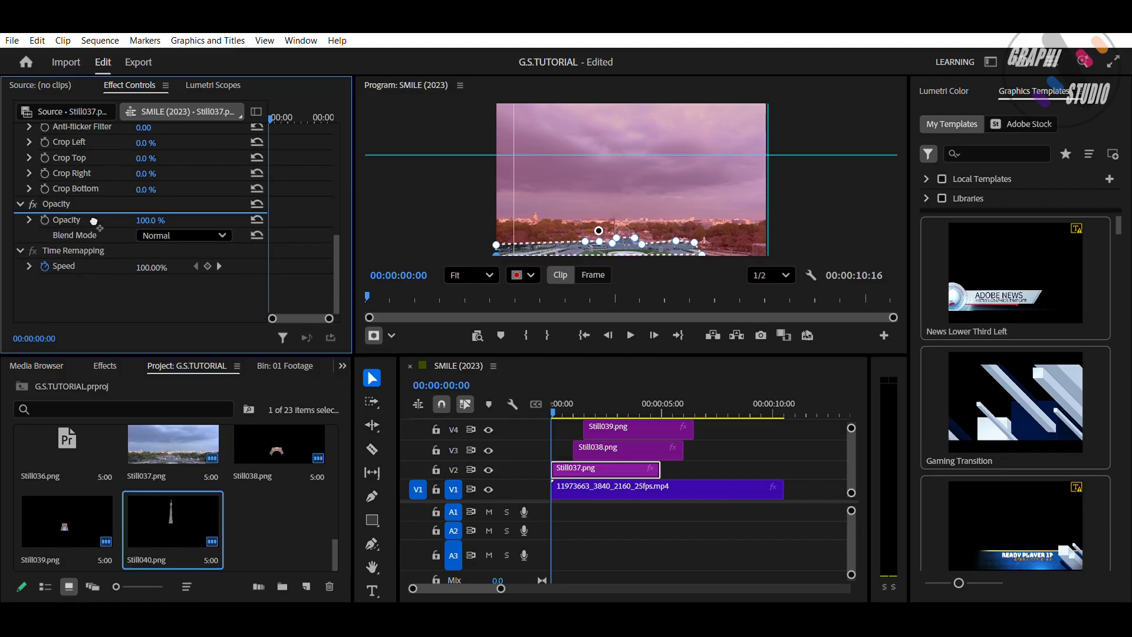
left_click_drag(96, 224, 89, 205)
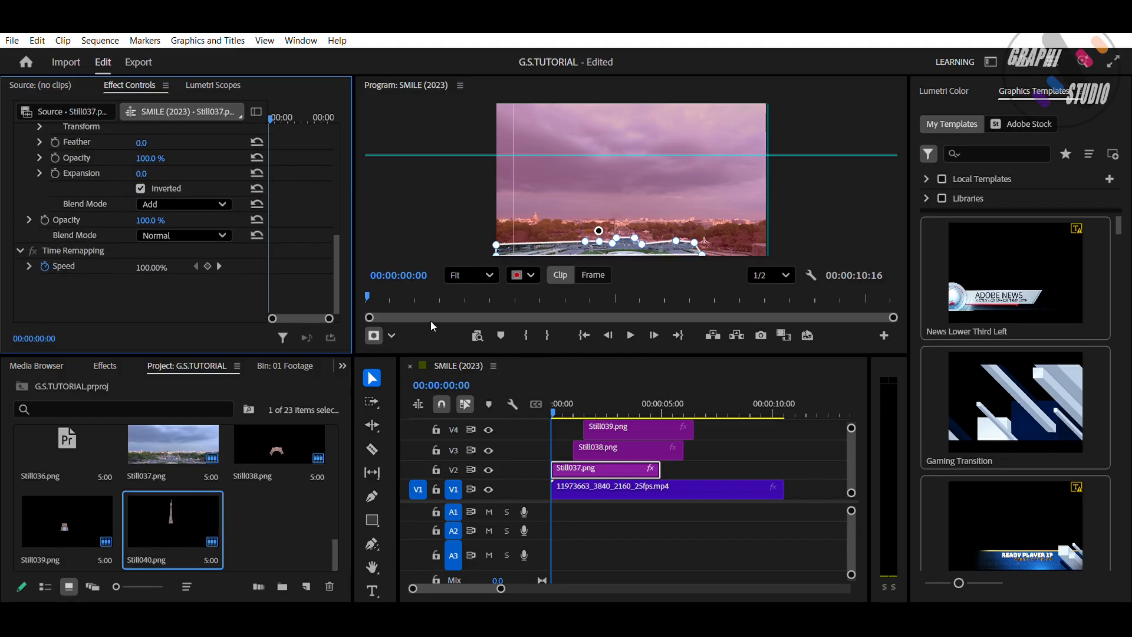
left_click(632, 322)
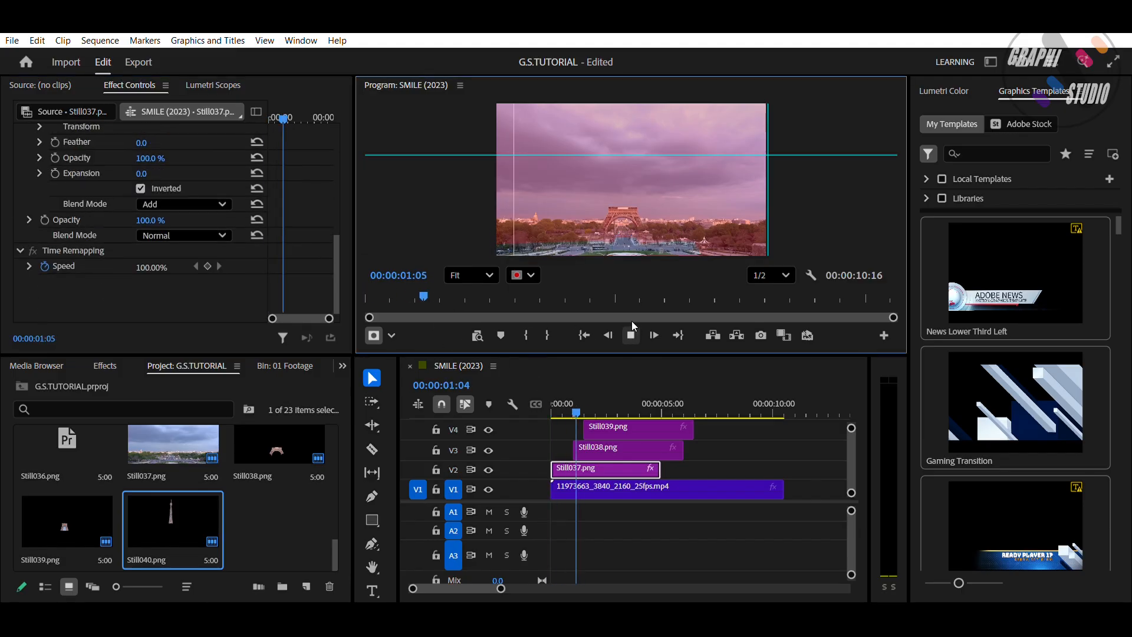
left_click(631, 321)
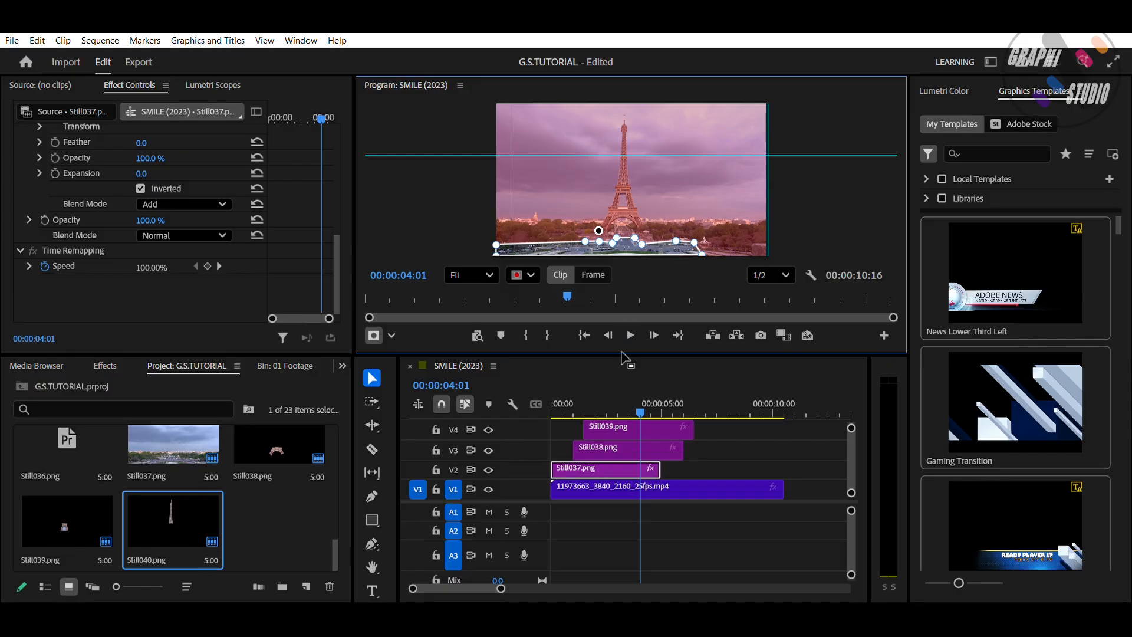
Move the playhead to 00:00:01:10, find the Transform video effect and apply it to Still038.png
left_click(591, 446)
left_click_drag(590, 408, 581, 380)
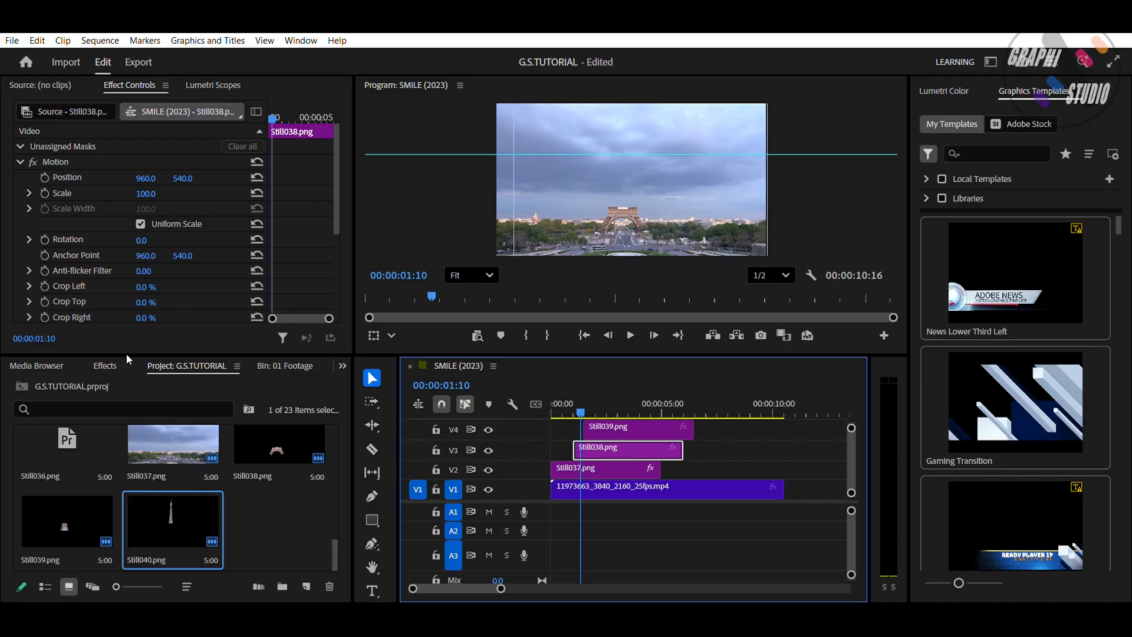
left_click(105, 366)
left_click(77, 390)
type("transfo")
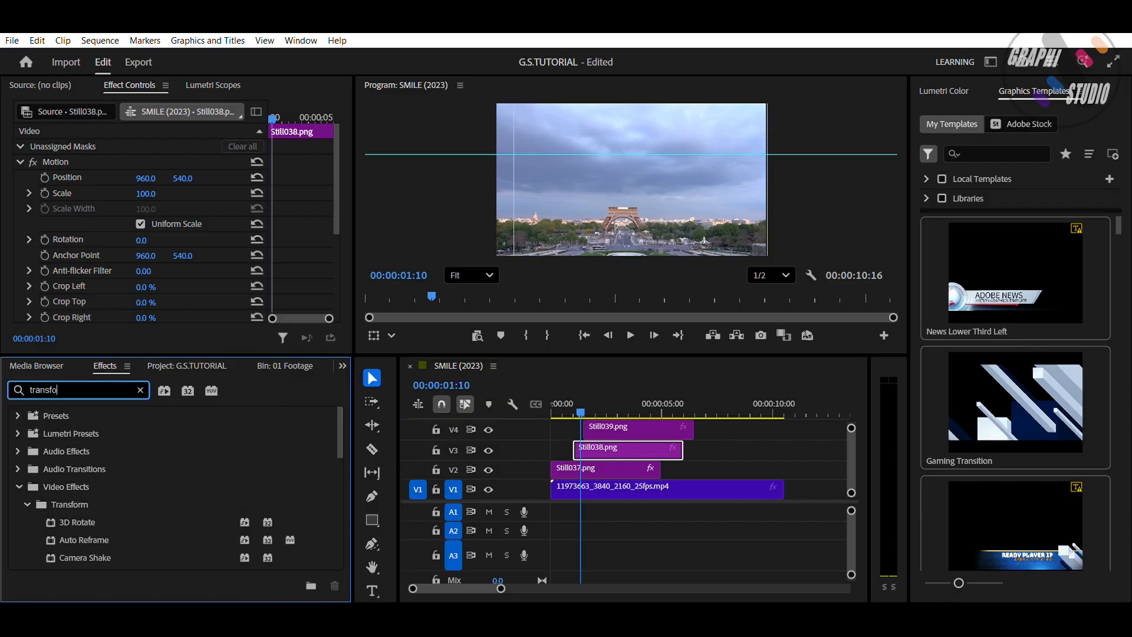
scroll(118, 457, "down", 5)
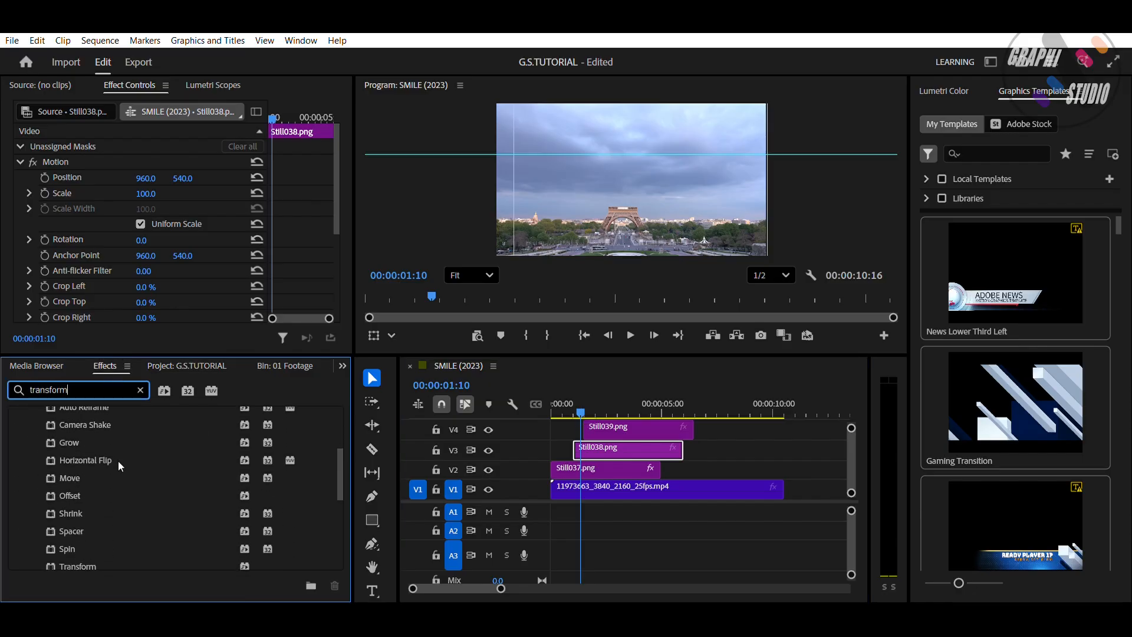
left_click(107, 514)
left_click_drag(482, 494, 606, 444)
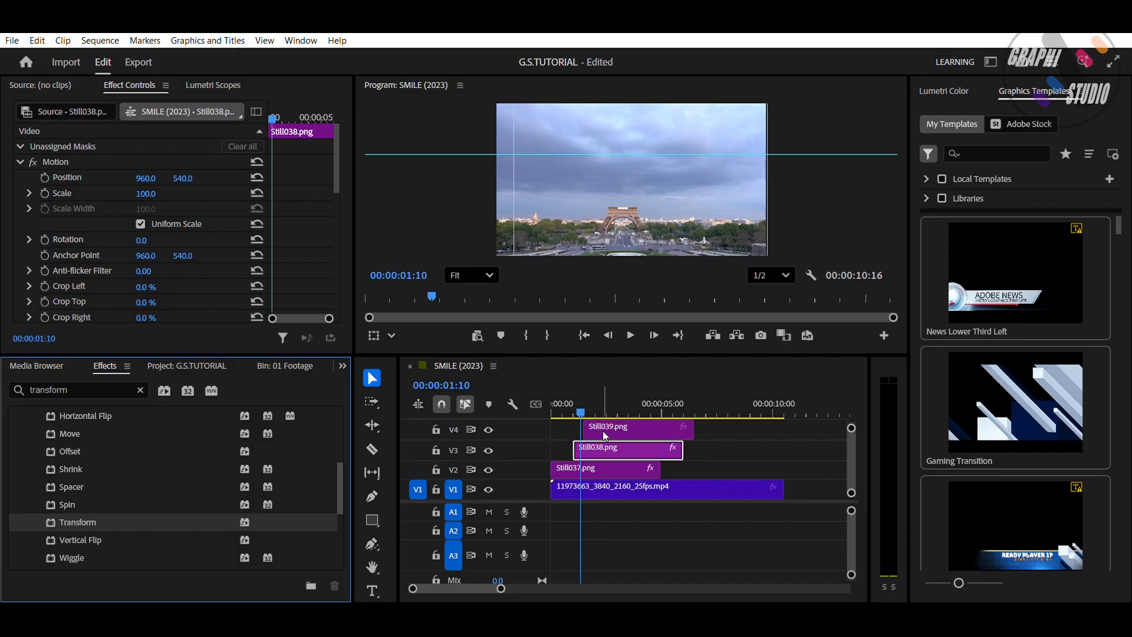
Keyframe Still038.png's Transform Position at 00:00:01:10 with a vertical value of 540, and at 00:00:01:00 with 703
scroll(325, 162, "down", 5)
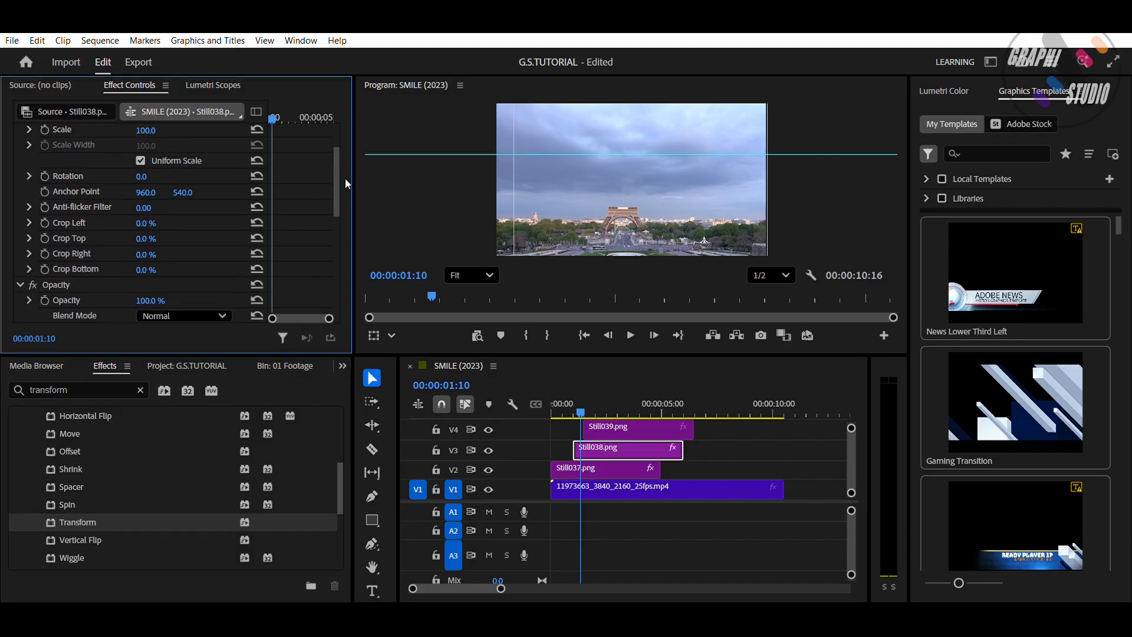
left_click_drag(272, 117, 262, 107)
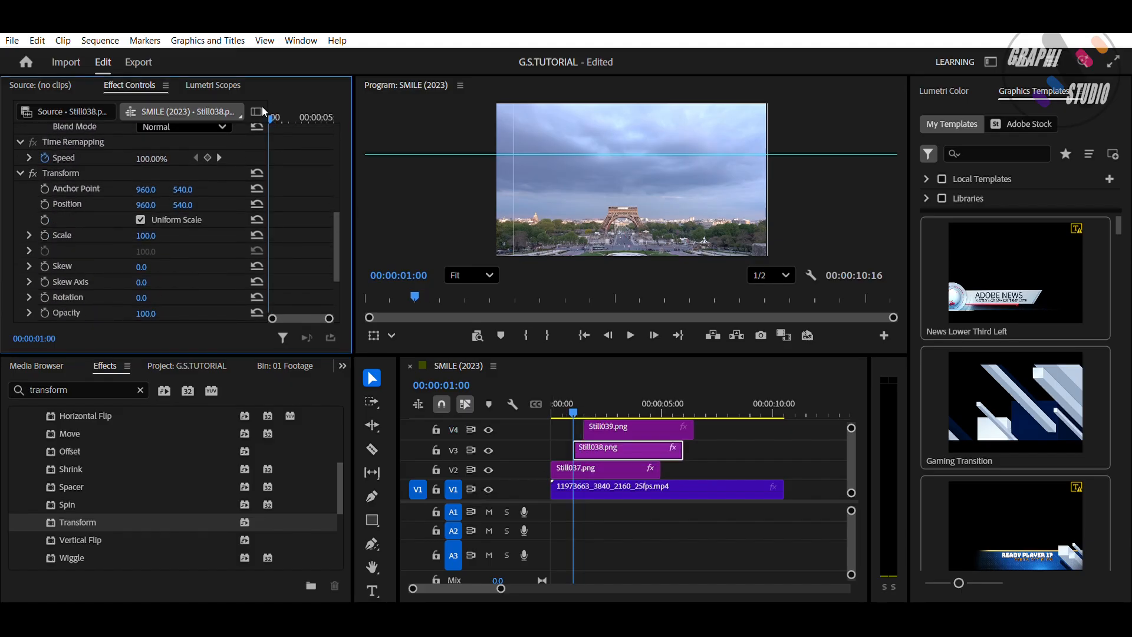
left_click(44, 204)
key("shift+Right")
key("shift+Right")
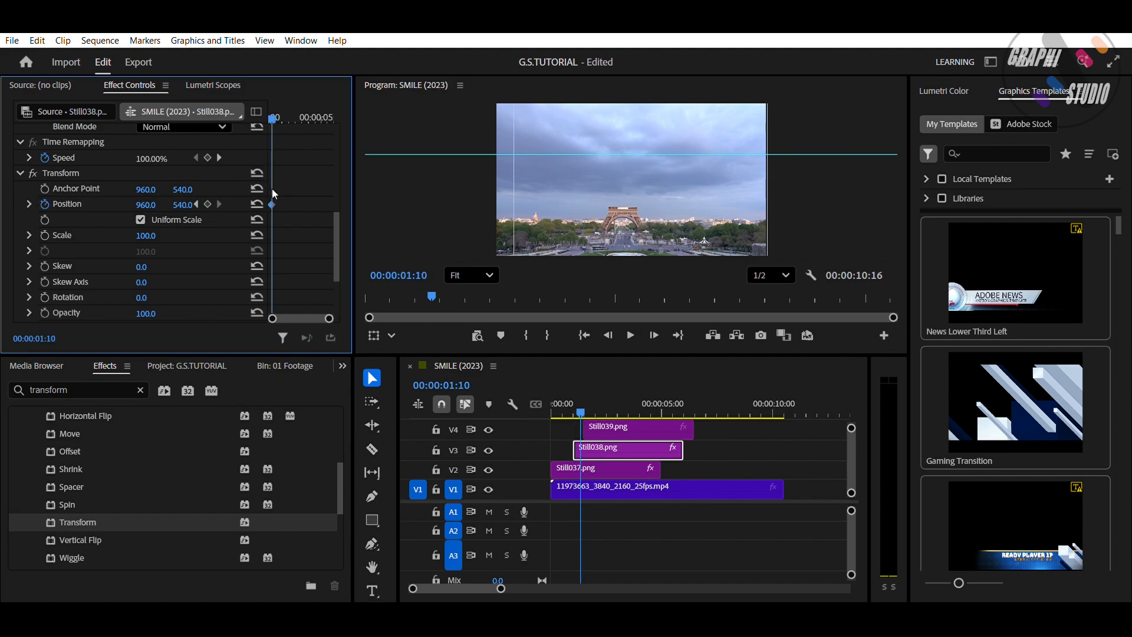
key("shift+Left")
key("shift+Left")
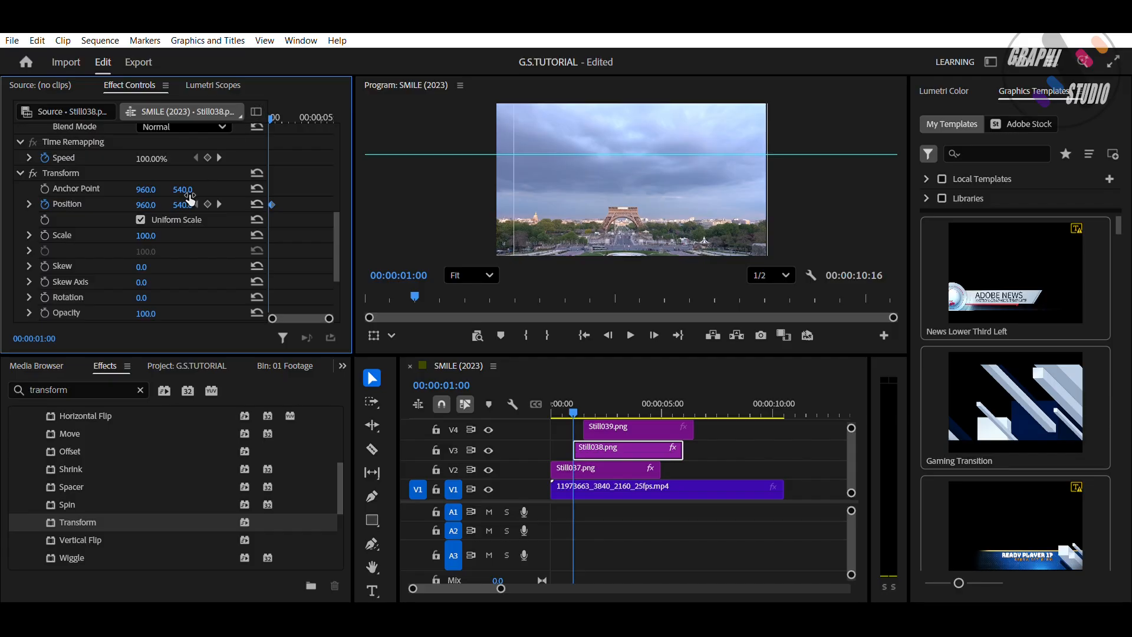
left_click_drag(190, 199, 286, 200)
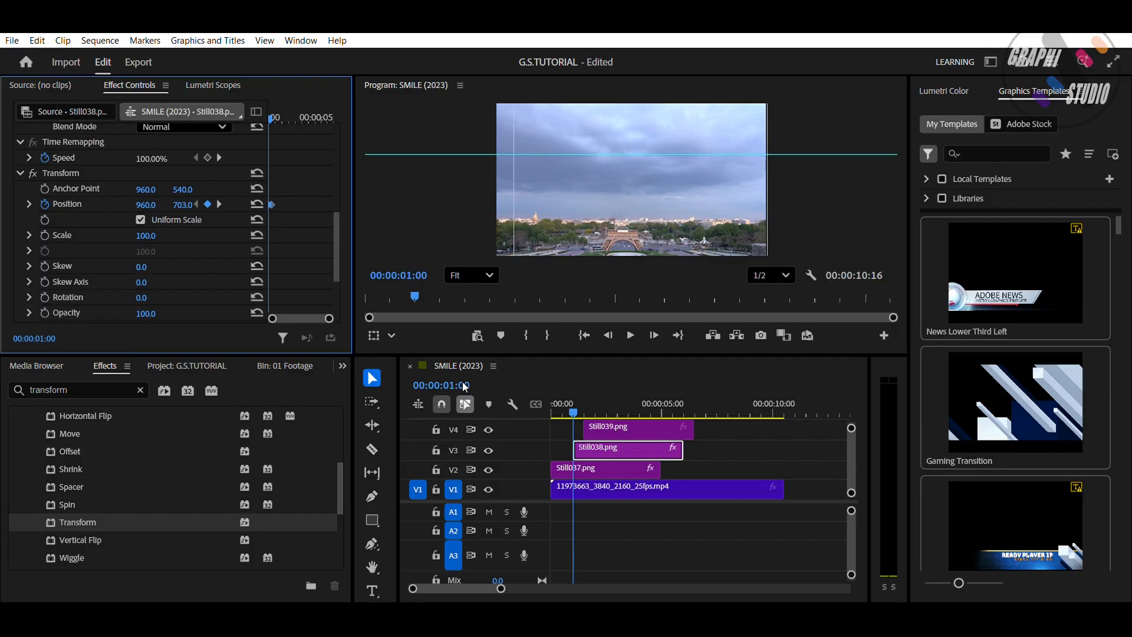
At Still038.png's second Position keyframe, draw a four-point pen mask around the tower's base section and play the sequence to check it
left_click(372, 541)
left_click(218, 203)
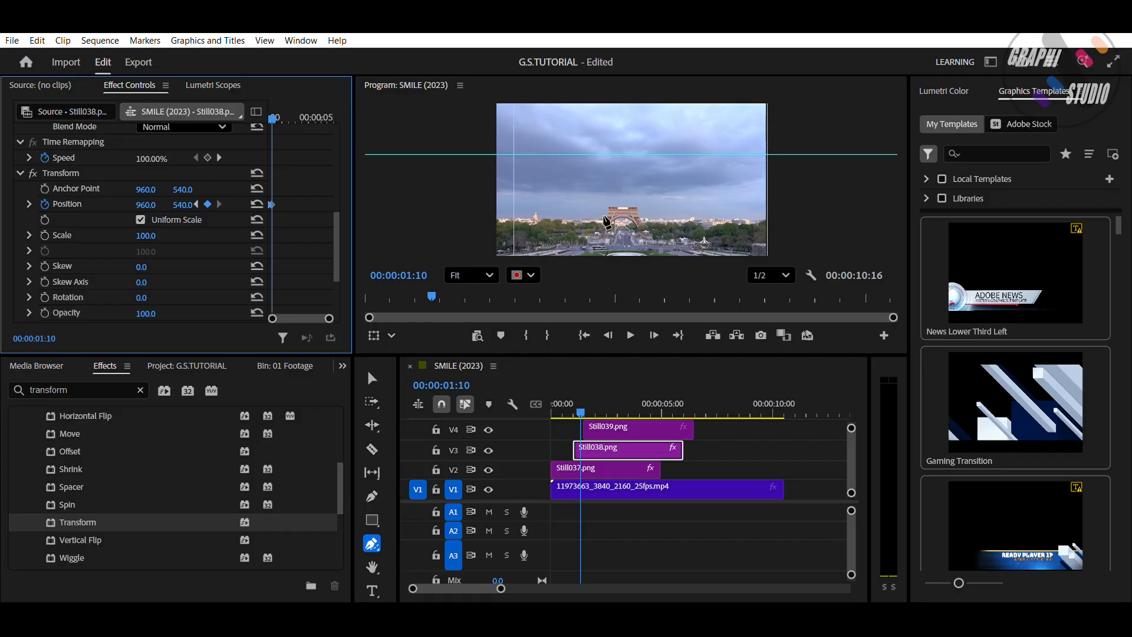
left_click(595, 234)
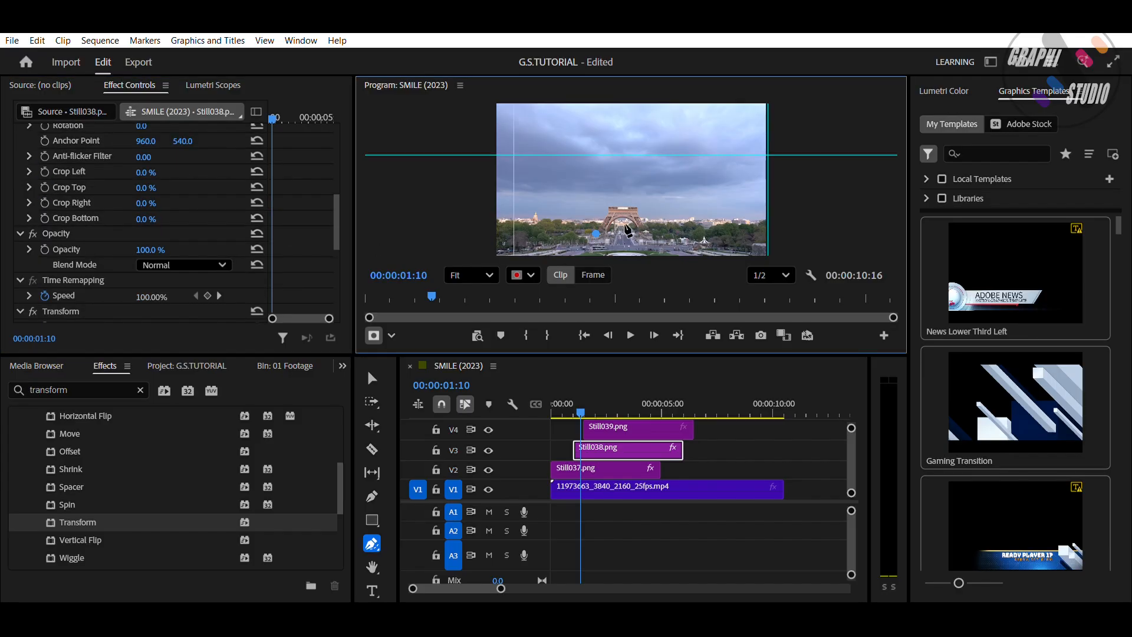
left_click(649, 230)
left_click(640, 201)
left_click(600, 205)
key("v")
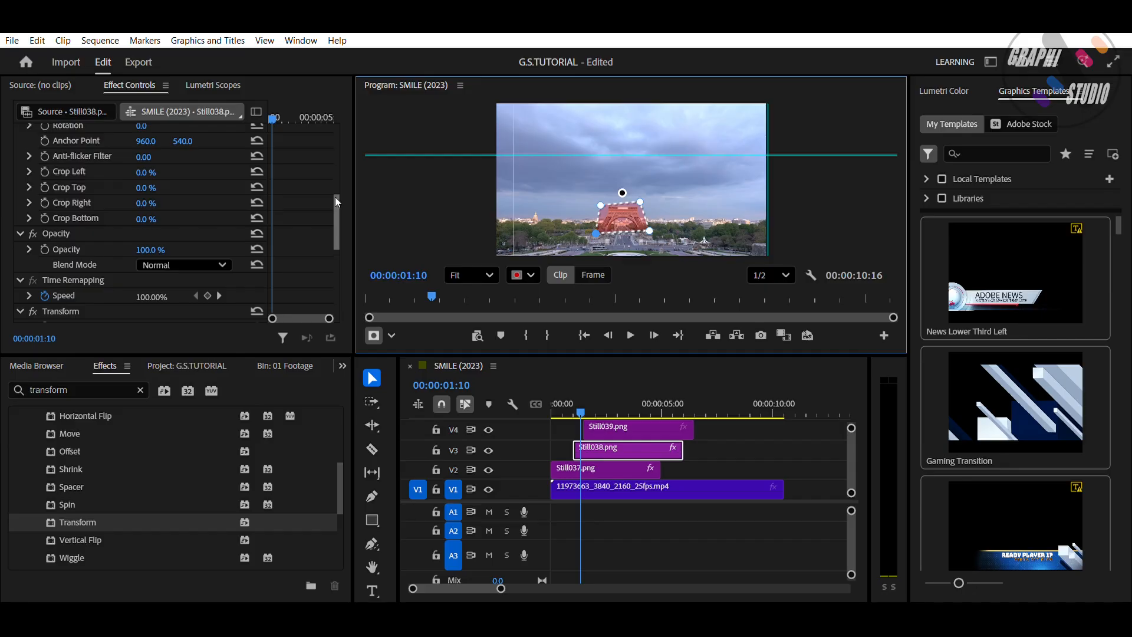
left_click_drag(272, 118, 207, 117)
left_click(415, 330)
left_click(526, 390)
key("space")
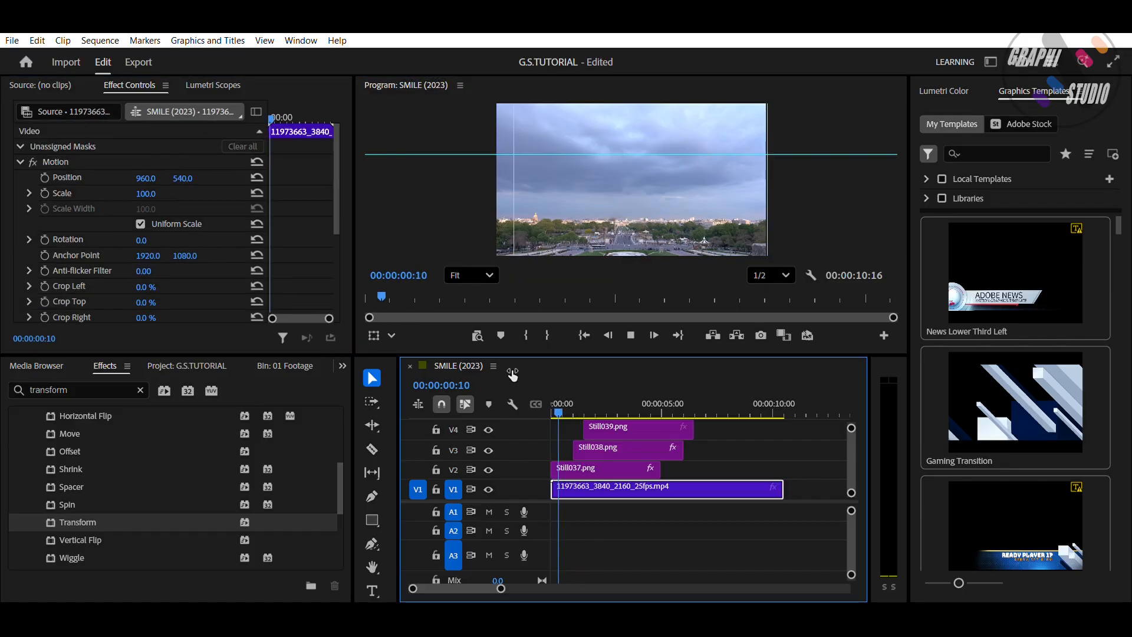
Place the playhead at 00:00:01:24 and apply the Transform effect to Still039.png
left_click(618, 427)
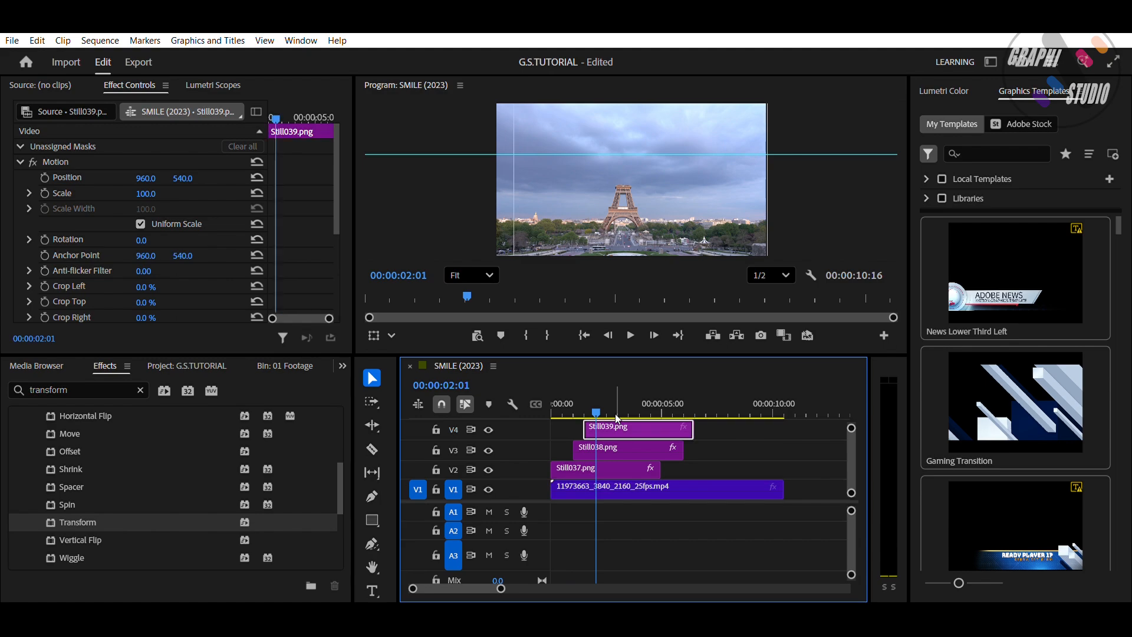
left_click_drag(273, 116, 235, 95)
key("shift+Right")
key("shift+Right")
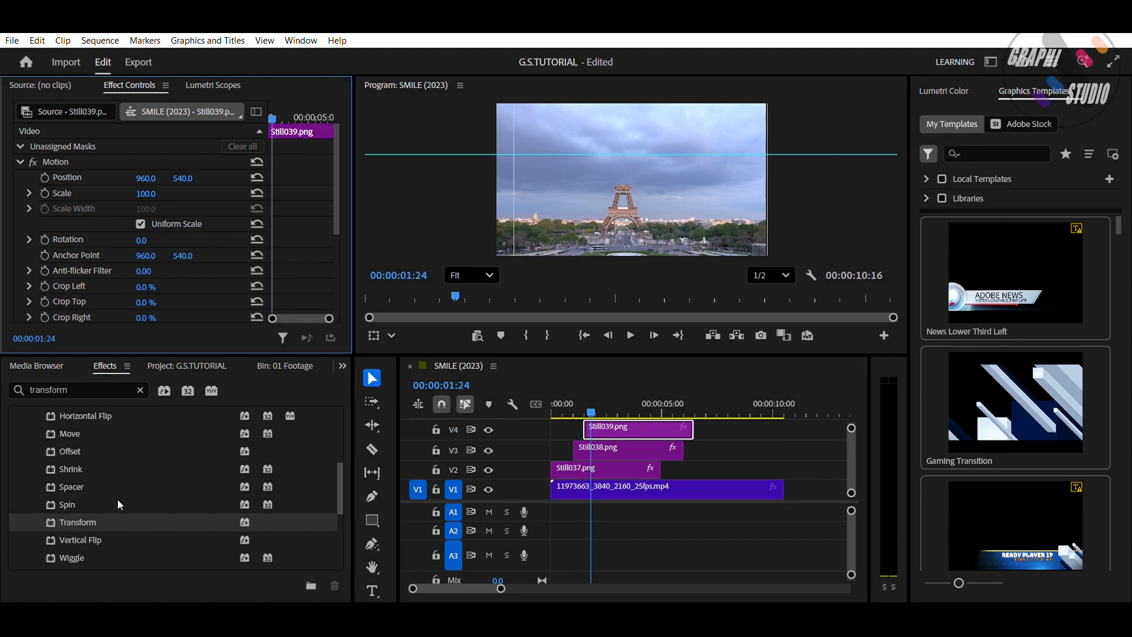
left_click_drag(102, 522, 613, 427)
Keyframe Still039.png's Transform Position at 00:00:01:24, and at 00:00:01:14 with a vertical value of 723
scroll(312, 189, "down", 10)
scroll(313, 190, "up", 1)
left_click(44, 176)
key("shift+Left")
key("shift+Left")
left_click_drag(183, 175, 291, 175)
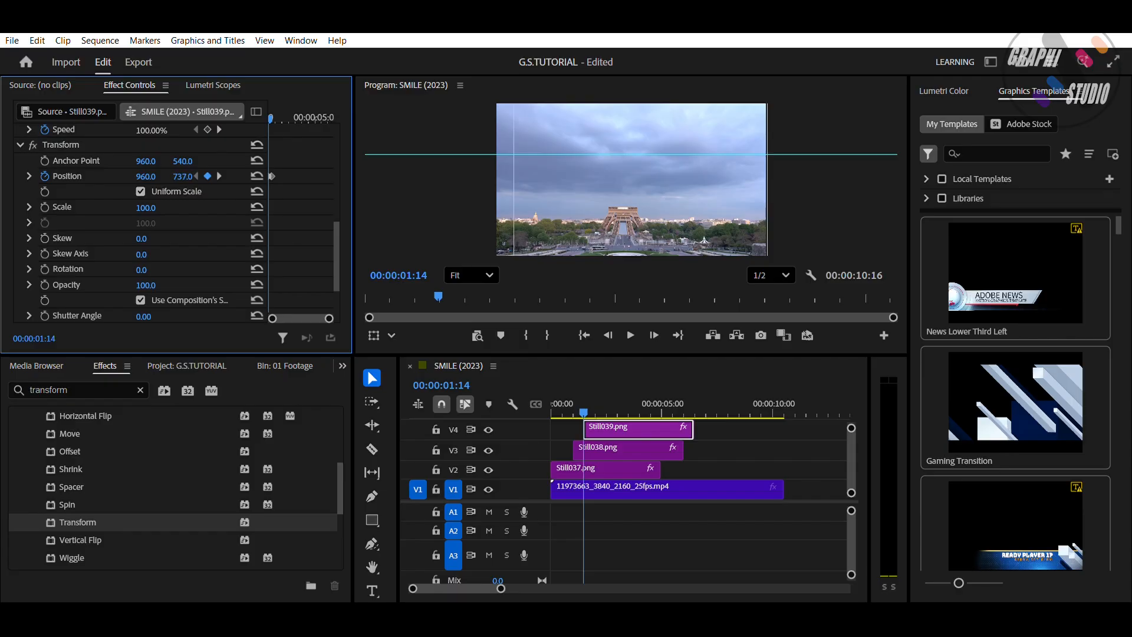
In the enlarged program monitor, draw a closed pen mask on Still039.png above the base section's upper edge, restore the layout and play the sequence
key("p")
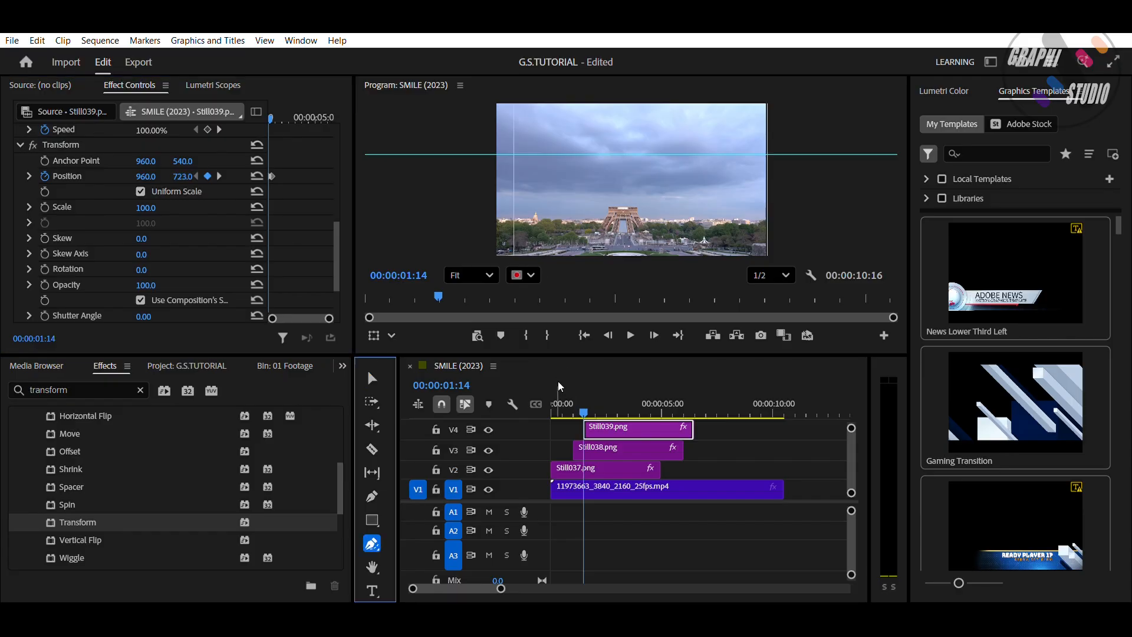
key("grave")
left_click(508, 375)
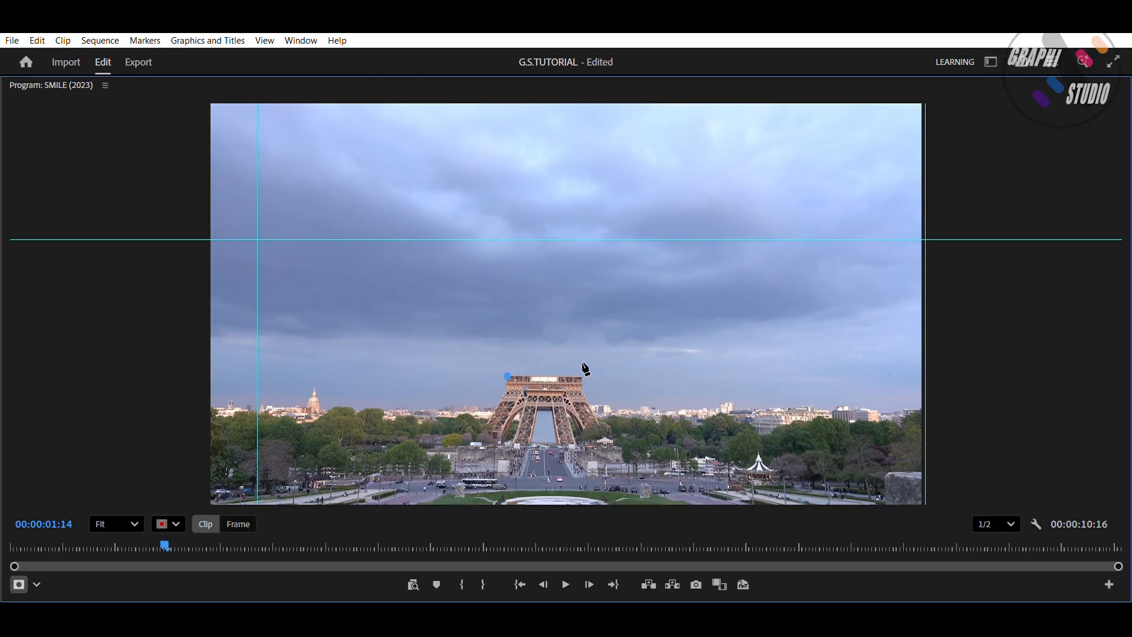
left_click(610, 318)
left_click(597, 273)
left_click(481, 270)
left_click(508, 375)
key("grave")
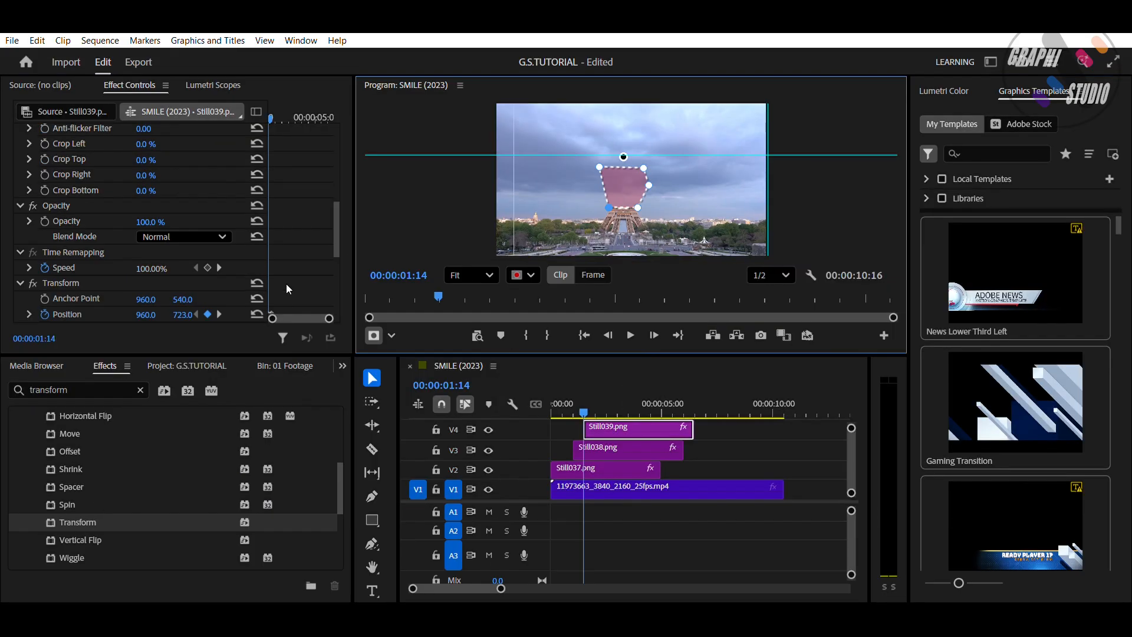
left_click(631, 330)
key("space")
Apply the Transform effect to Still040.png and place the playhead at 00:00:02:12
scroll(685, 455, "up", 2)
left_click(629, 440)
left_click_drag(196, 520, 620, 441)
left_click_drag(336, 164, 340, 231)
mouse_move(273, 118)
left_mouse_down()
mouse_move(263, 103)
mouse_move(273, 115)
left_mouse_up()
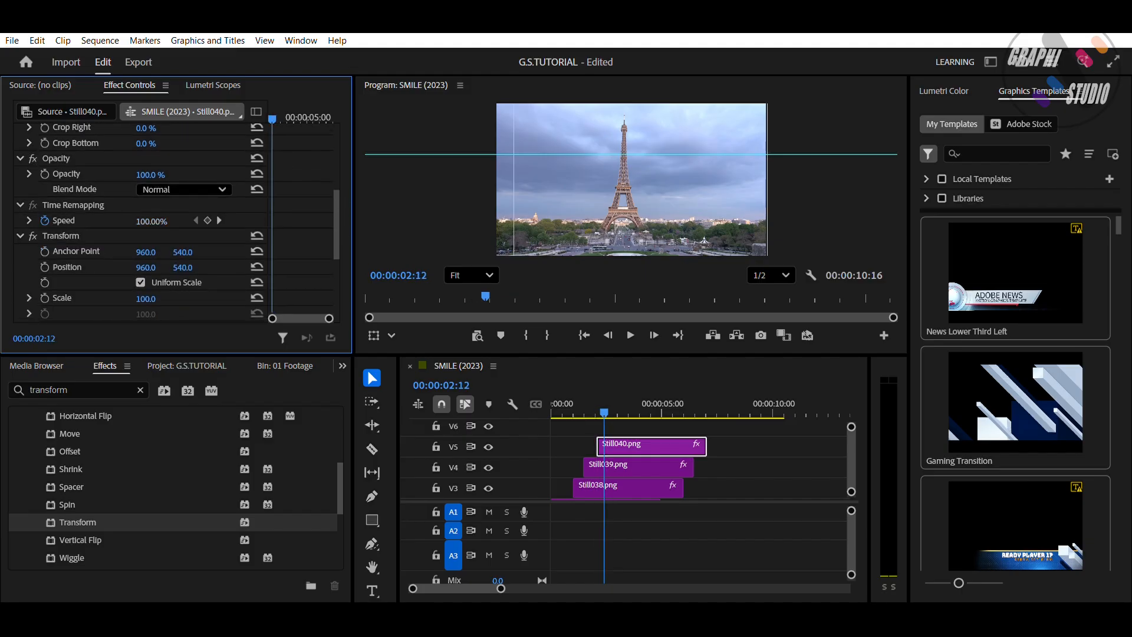
Keyframe Still040.png's Transform Position at 00:00:02:12 and shift the tower's top section downward at an earlier keyframe
left_click(45, 267)
key("shift+Left")
key("shift+Left")
left_click_drag(184, 267, 494, 267)
At 00:00:02:04, draw a four-point pen mask on Still040.png above the middle section in the enlarged program monitor, and restore the layout
mouse_move(604, 406)
left_mouse_down()
mouse_move(608, 392)
mouse_move(597, 398)
left_mouse_up()
left_click(619, 445)
left_click(372, 543)
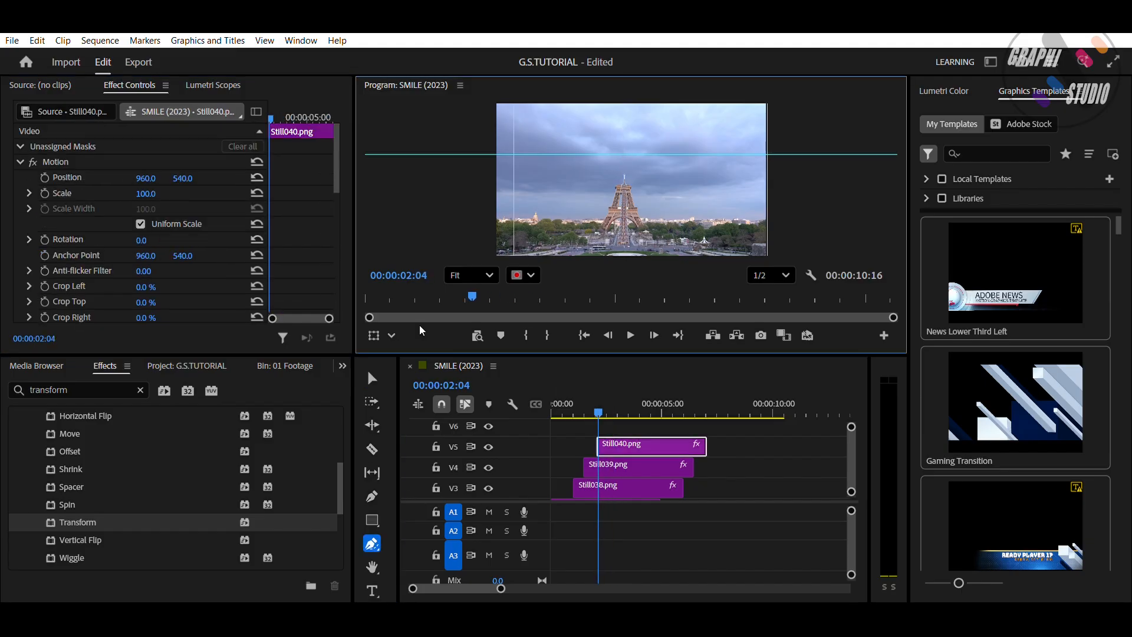
key("grave")
left_click(528, 319)
left_click(601, 147)
left_click(485, 144)
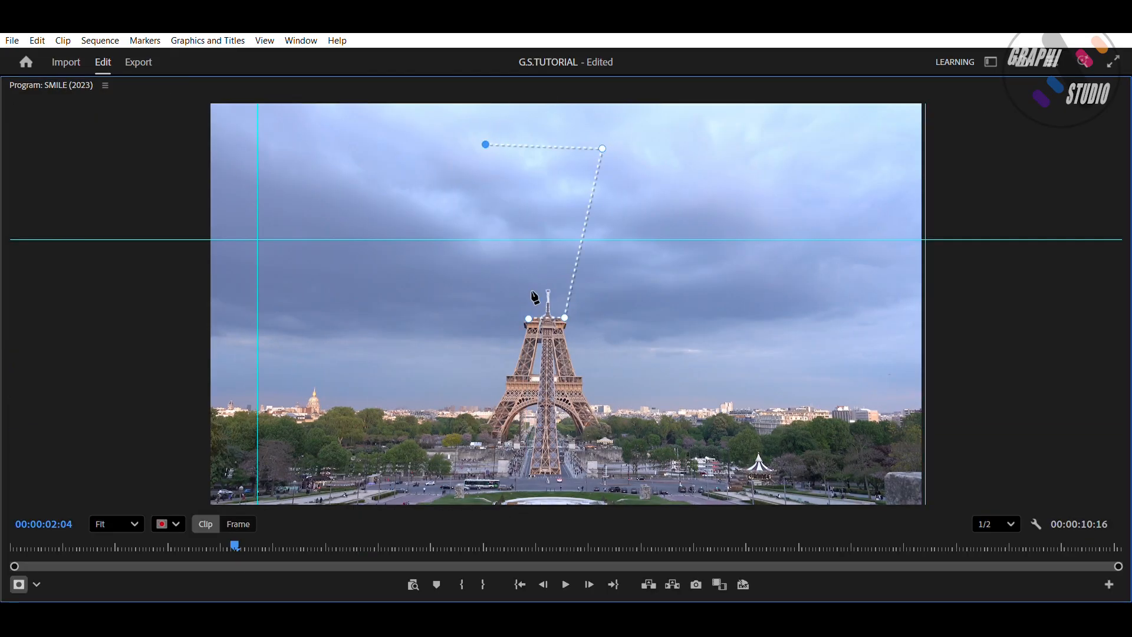
left_click(528, 318)
key("grave")
Assign the unassigned pen masks of Still040.png and Still039.png to their respective Opacity effects
mouse_move(591, 396)
left_mouse_down()
mouse_move(413, 326)
mouse_move(601, 397)
left_mouse_up()
left_click(619, 446)
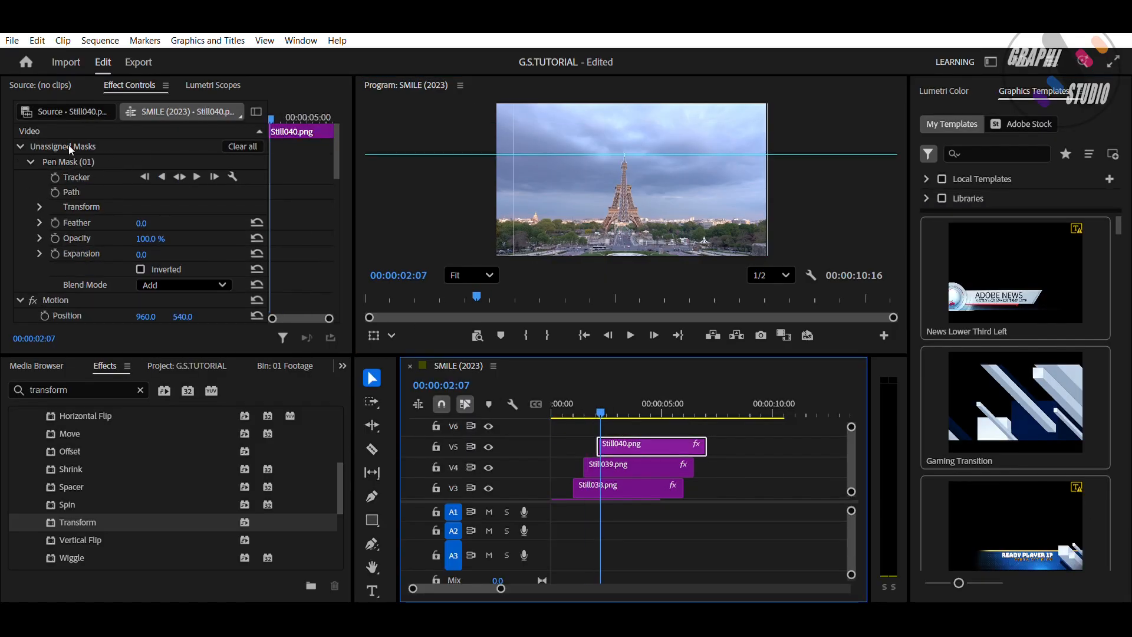
left_click(66, 161)
scroll(95, 295, "down", 5)
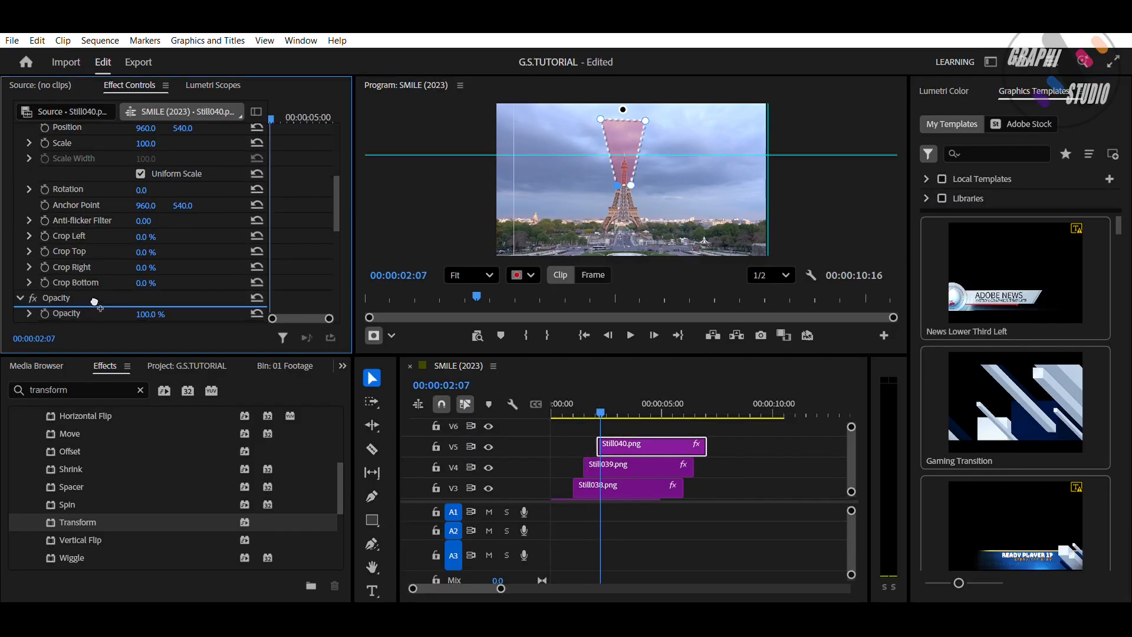
left_click_drag(95, 302, 89, 297)
left_click(609, 463)
left_click_drag(97, 163, 98, 254)
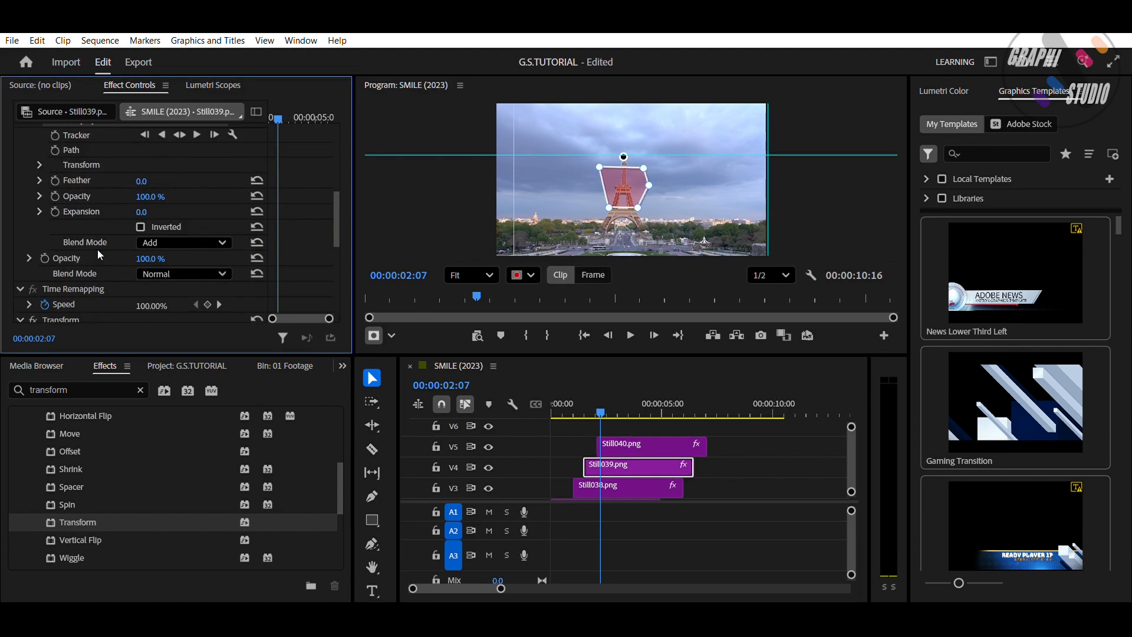
Move the playhead to 00:00:01:06 and assign Still038.png's unassigned pen mask to its Opacity effect
left_click_drag(598, 401, 493, 395)
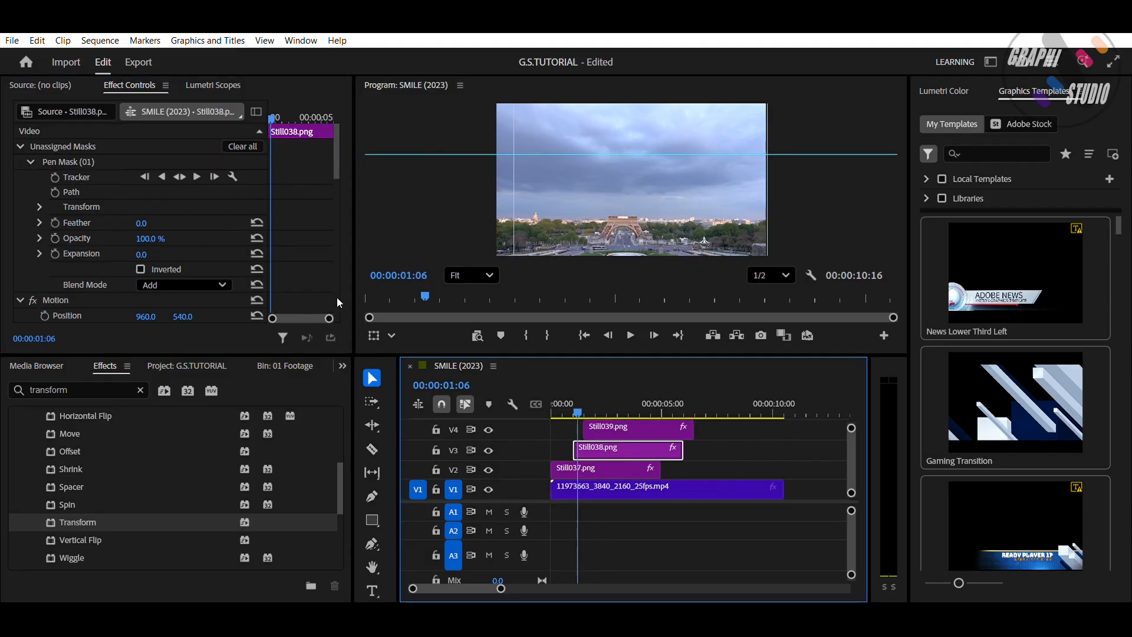
left_click(91, 141)
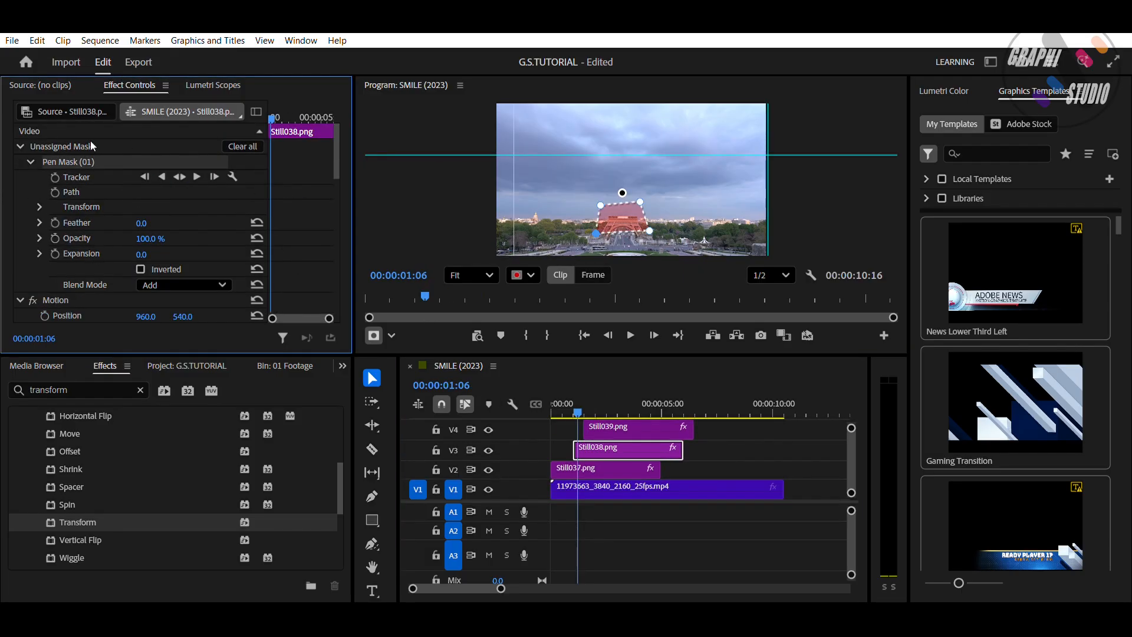
scroll(110, 286, "down", 5)
scroll(111, 286, "down", 12)
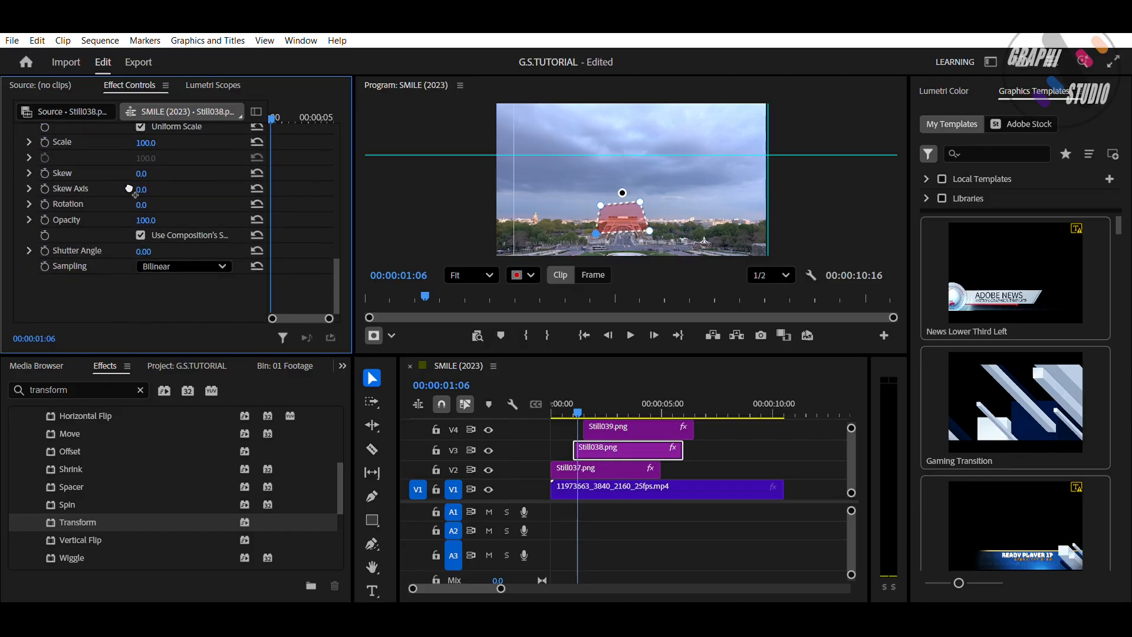
scroll(131, 194, "up", 7)
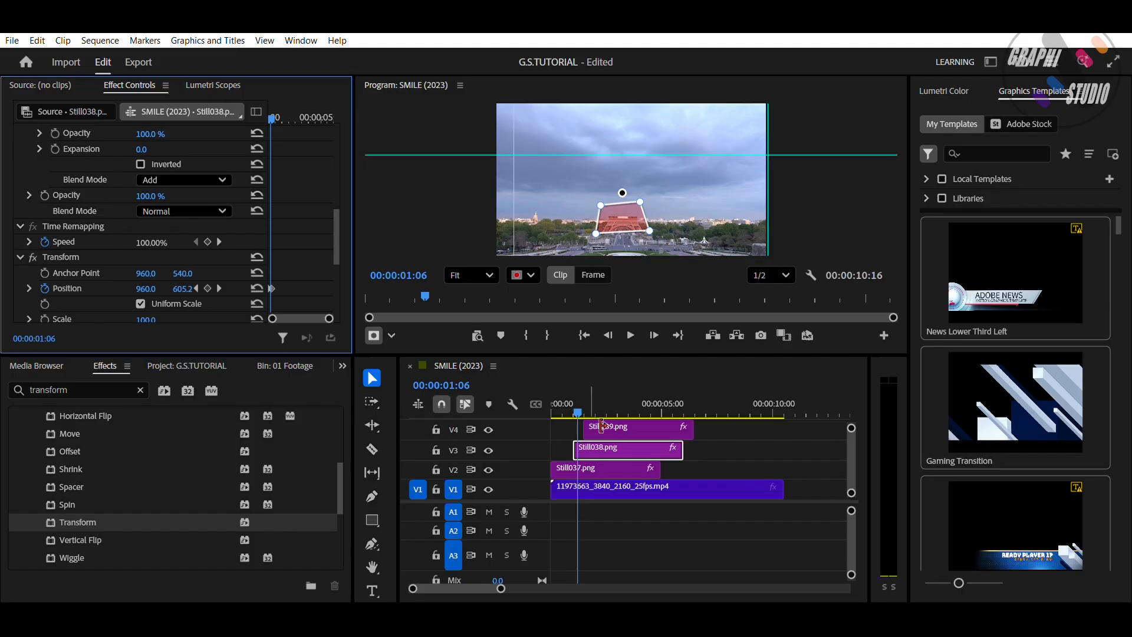
Play the sequence in the enlarged program monitor to check the tower assembly, and restore the layout
left_click_drag(578, 399, 443, 331)
key("grave")
key("space")
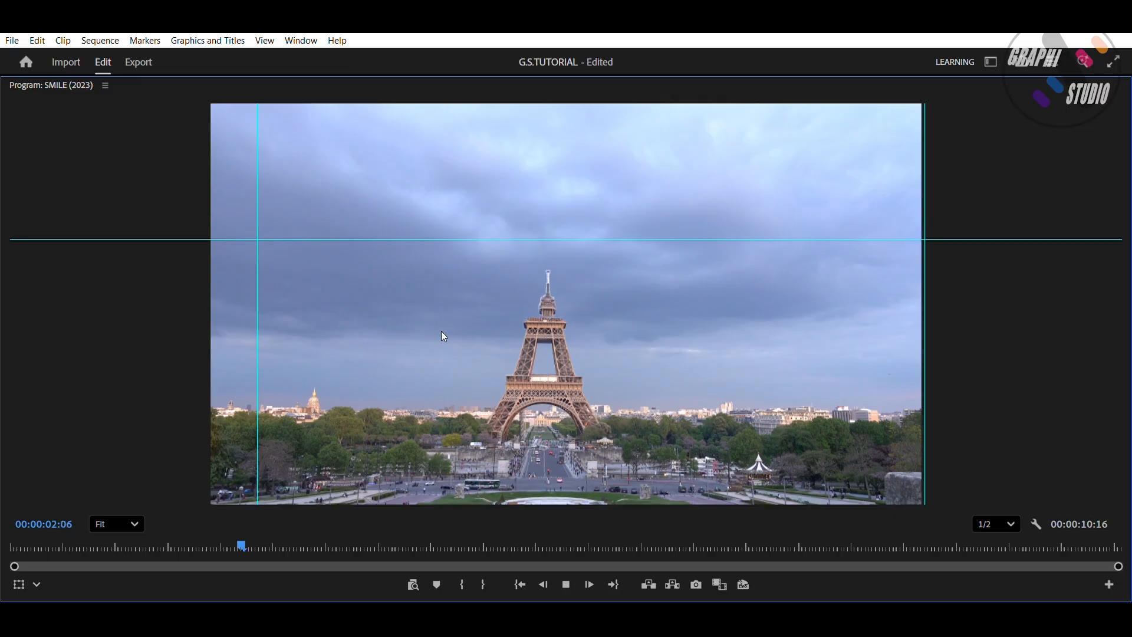
key("space")
key("grave")
Return to the sequence start and apply Ease Out and Ease In to the Transform Position keyframes of Still038.png
left_click_drag(581, 398, 544, 402)
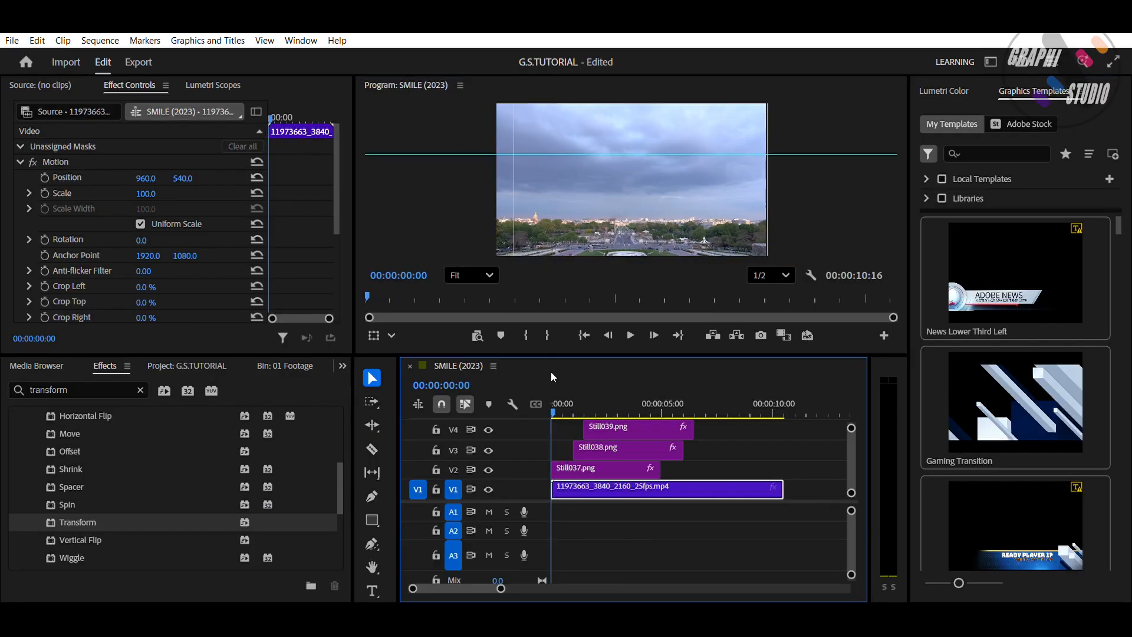
left_click(587, 451)
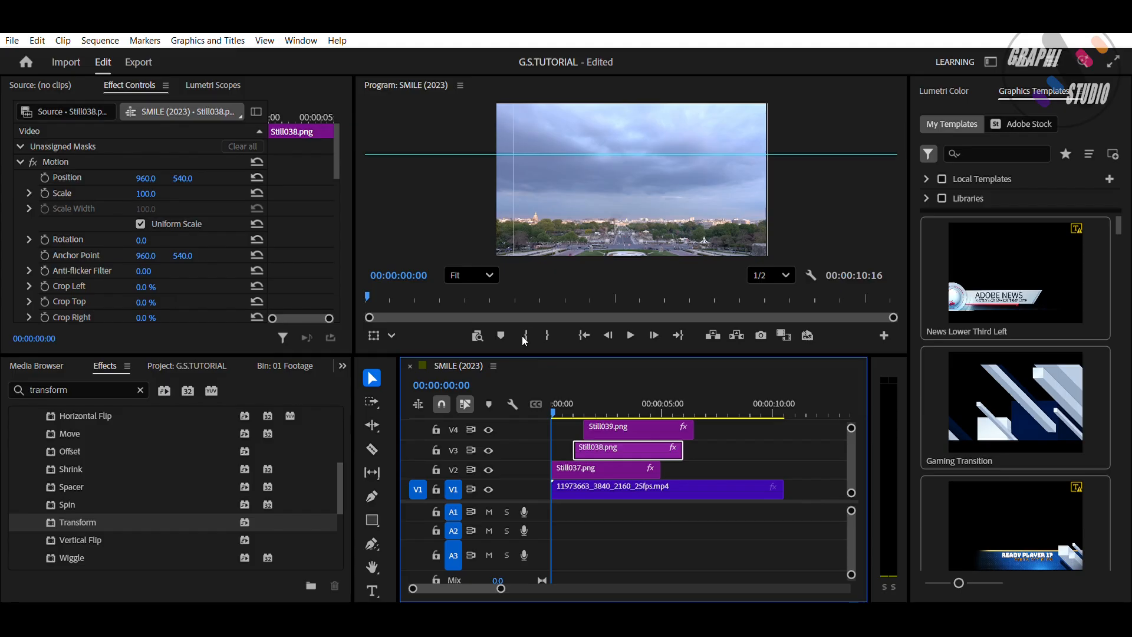
left_click(303, 221)
scroll(306, 218, "down", 8)
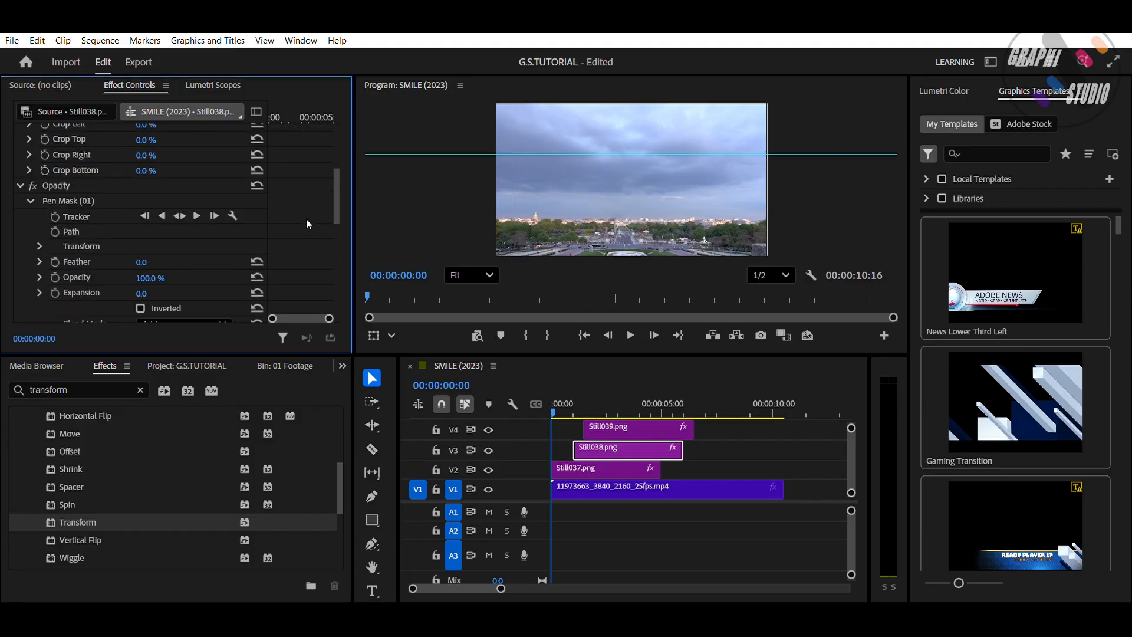
right_click(272, 240)
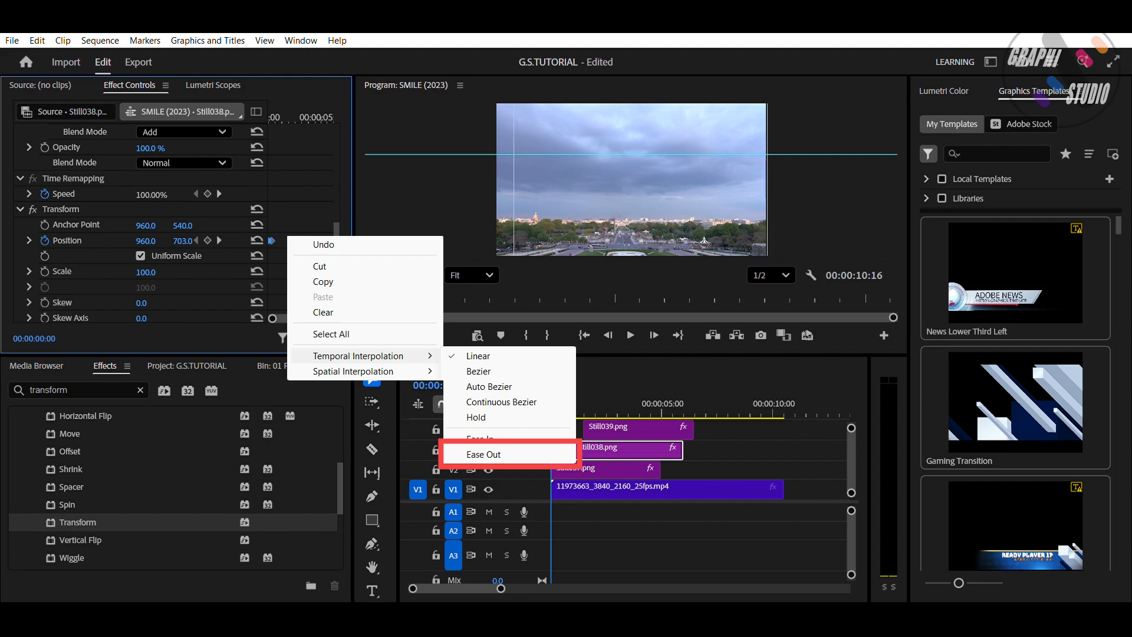
left_click(475, 453)
right_click(273, 239)
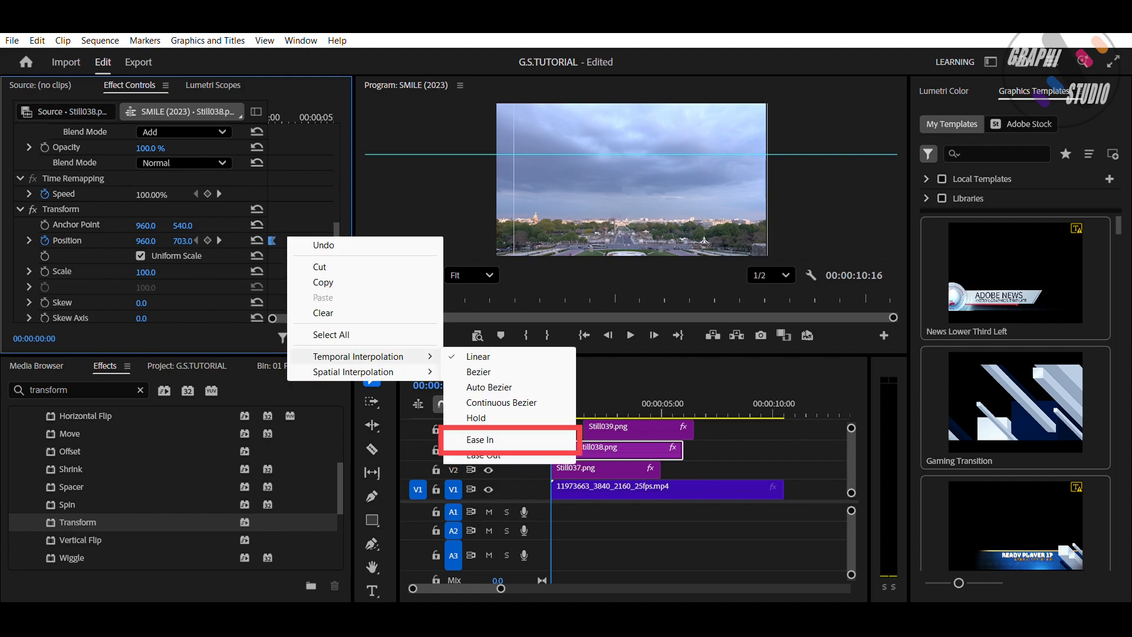
left_click(484, 441)
Check the temporal easing of the Transform Position keyframes on Still039.png and Still040.png
left_click(621, 427)
scroll(292, 210, "down", 5)
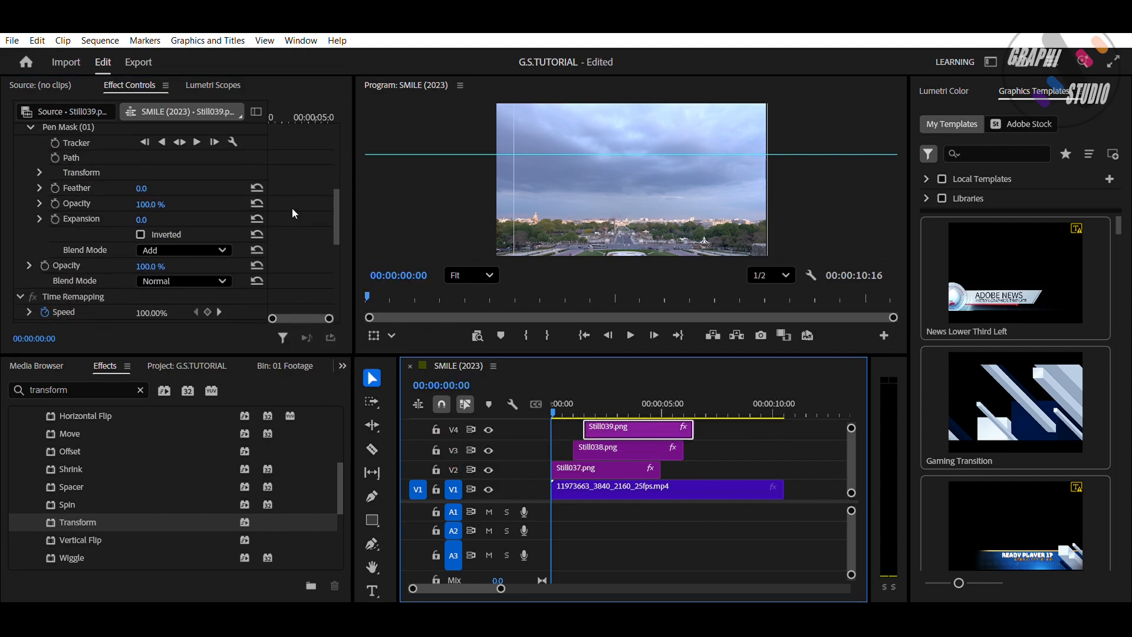
scroll(292, 207, "down", 4)
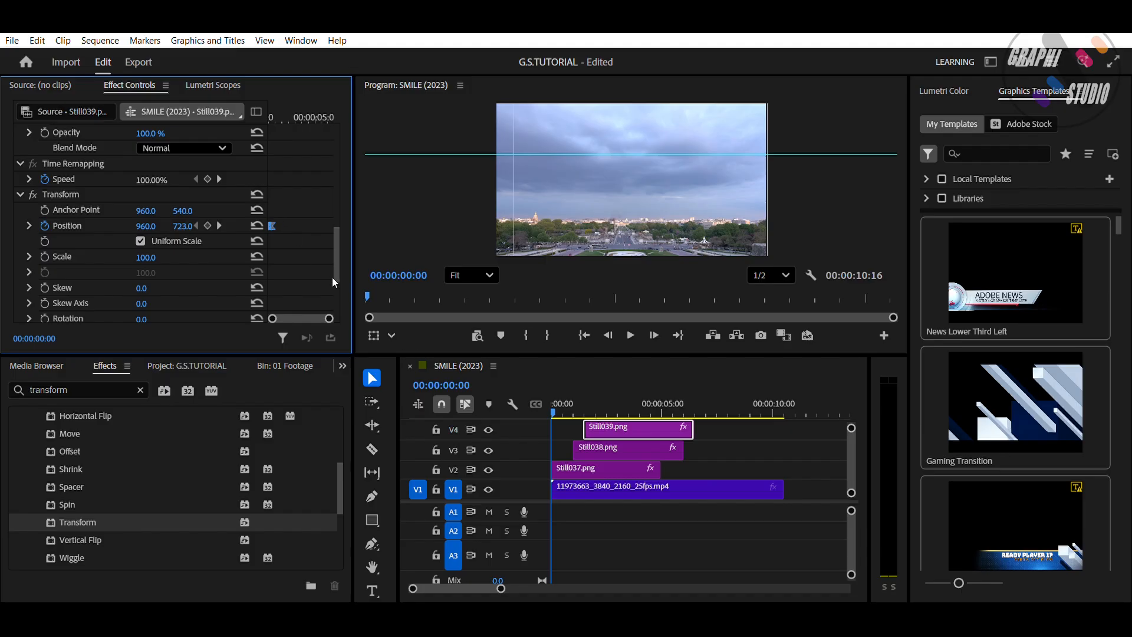
scroll(589, 422, "up", 2)
left_click(646, 443)
scroll(289, 209, "down", 4)
left_click_drag(267, 213, 268, 215)
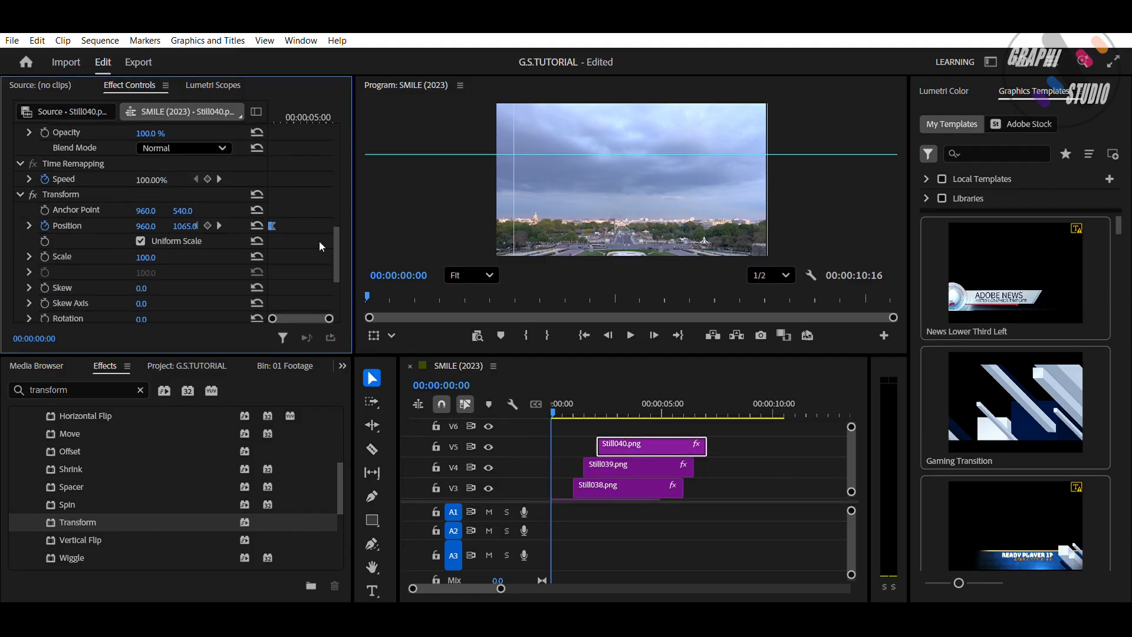
Adjust the timeline clips so Still039.png starts at 00:00:01:15 and Still040.png starts at 00:00:02:00
left_click_drag(594, 412, 577, 390)
left_click_drag(501, 587, 454, 588)
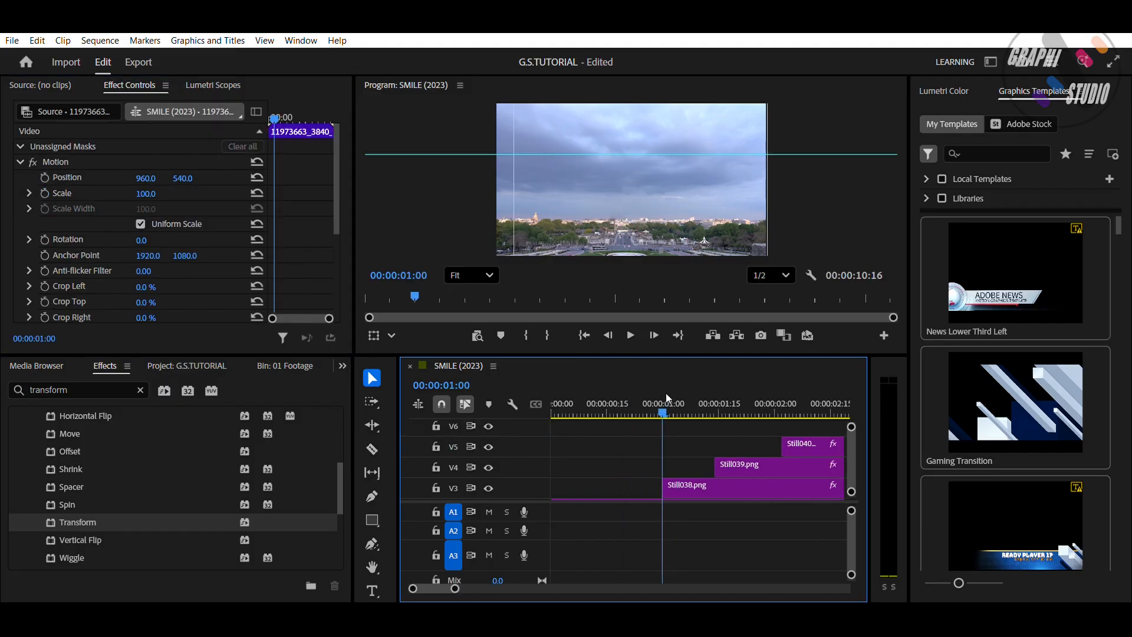
left_click_drag(678, 412, 718, 413)
left_click_drag(716, 465, 719, 466)
key("shift+Right")
key("shift+Right")
key("shift+Right")
left_click_drag(783, 446, 774, 446)
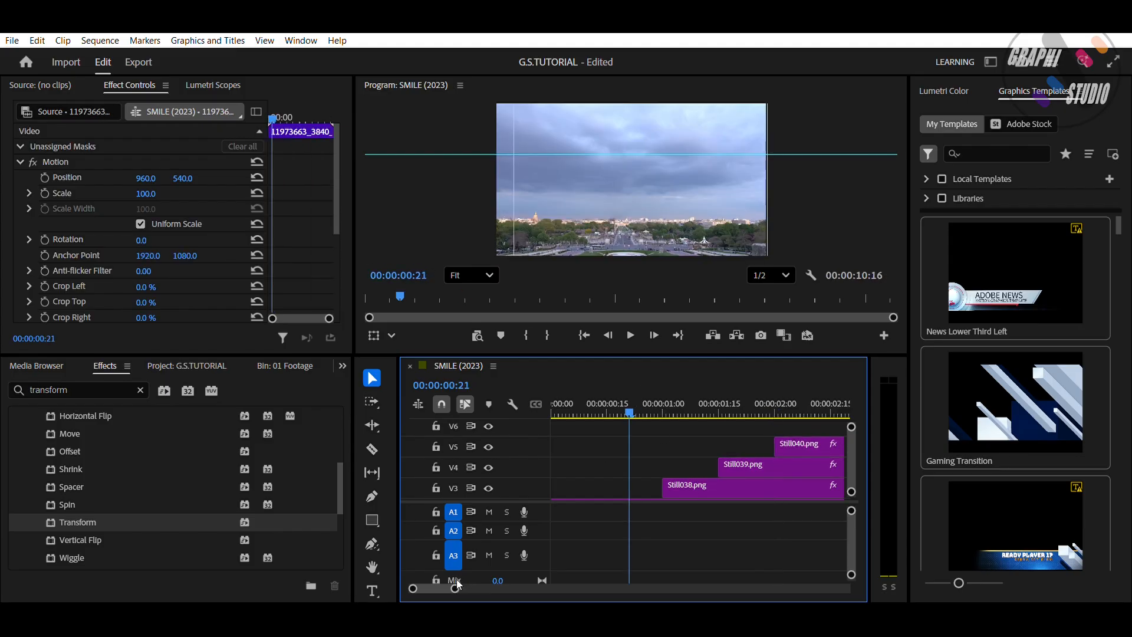
Play the retimed sequence from its beginning in the enlarged program monitor
key("Home")
key("grave")
key("space")
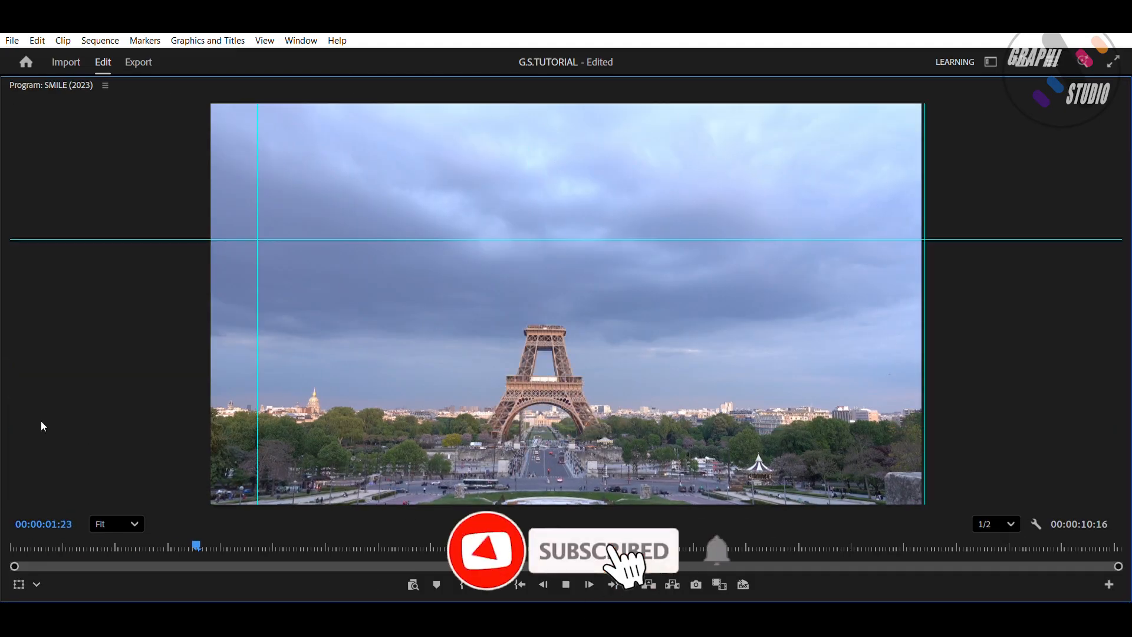